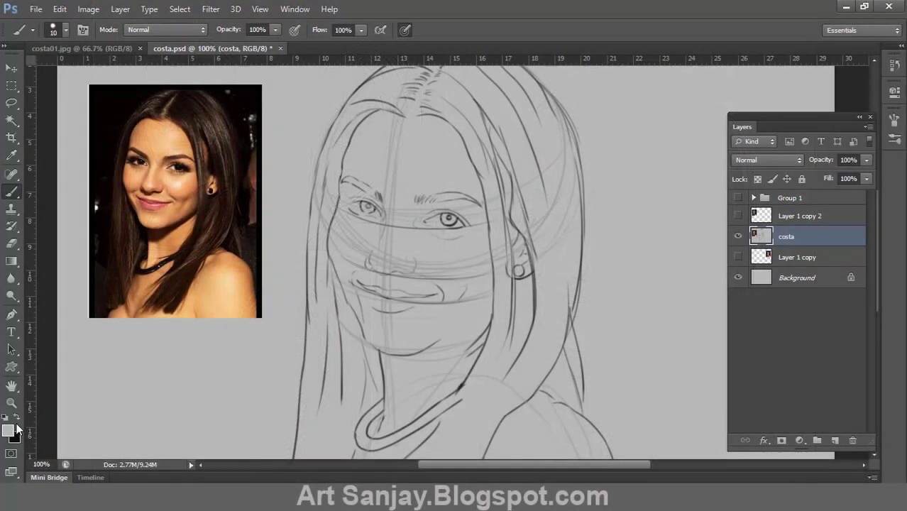
Choose a light grey painting colour, testing it with a stroke that is then undone.
click(17, 429)
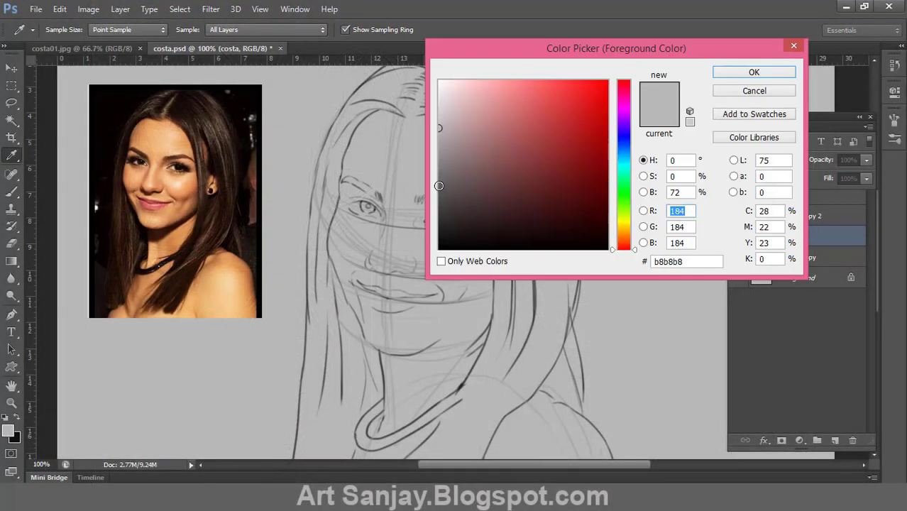
click(753, 73)
drag(617, 180, 685, 235)
key(ctrl+z)
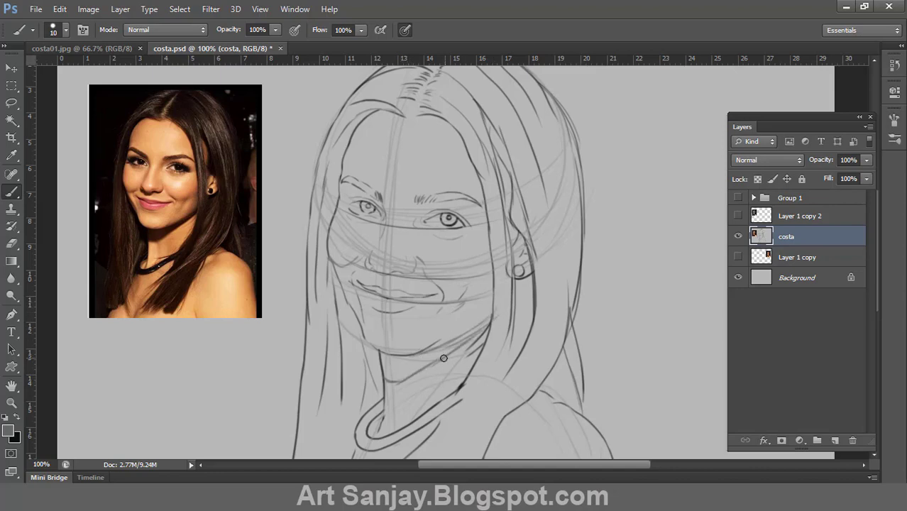
Zoom into the sketch's eyes and paint lashes and darker corners on both eyes.
scroll(483, 377, down, 3)
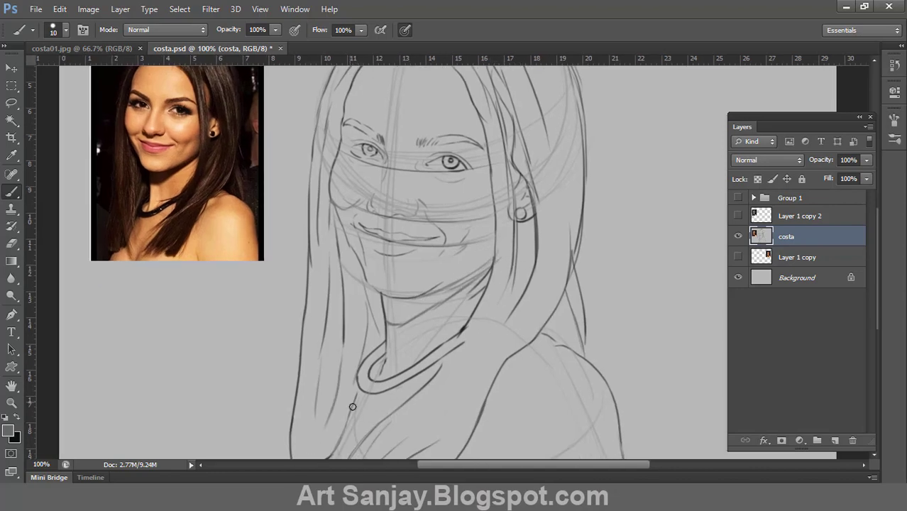
key(z)
drag(456, 314, 489, 271)
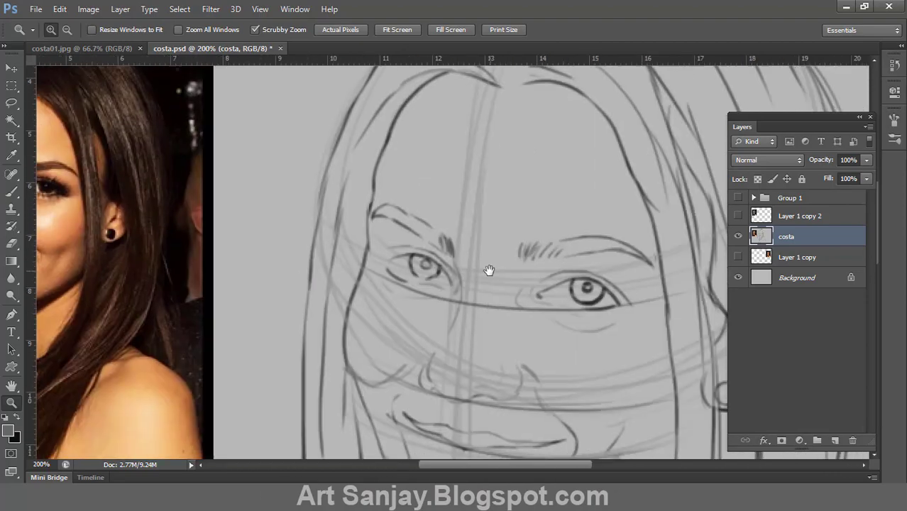
key(ctrl+plus)
key(b)
drag(310, 281, 317, 259)
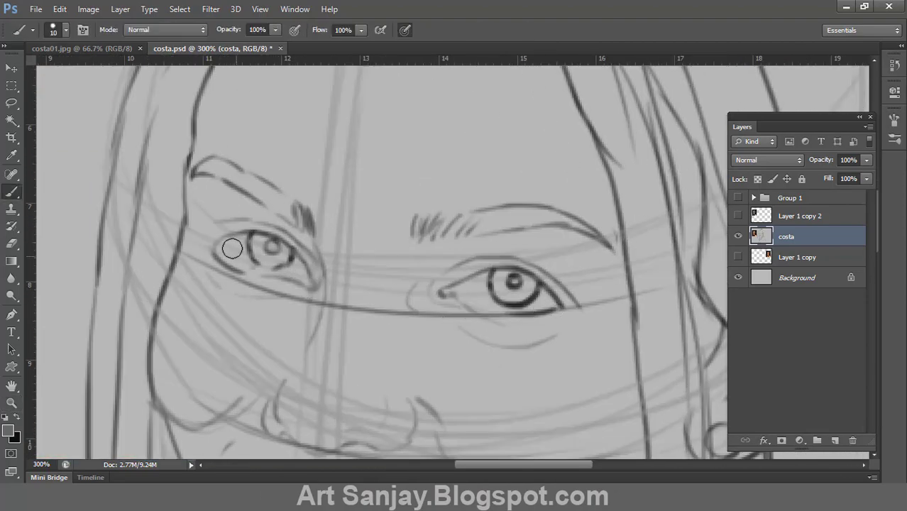
drag(240, 235, 196, 240)
drag(547, 286, 589, 306)
drag(458, 280, 441, 290)
Return to the full-page view after briefly zooming into the reference photo.
key(ctrl+0)
key(z)
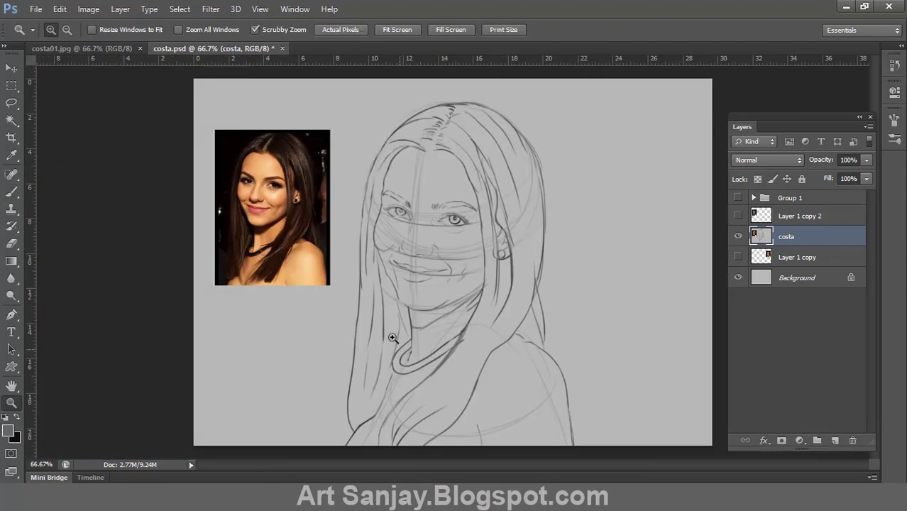
drag(284, 213, 369, 213)
key(ctrl+0)
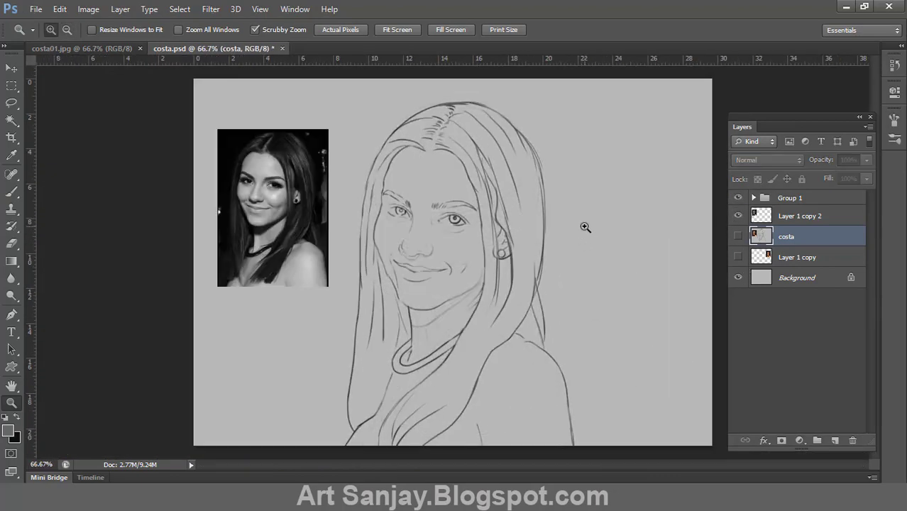
Paint dark grey shading along the hair parting and the left hair edge.
double_click(738, 126)
drag(631, 171, 609, 277)
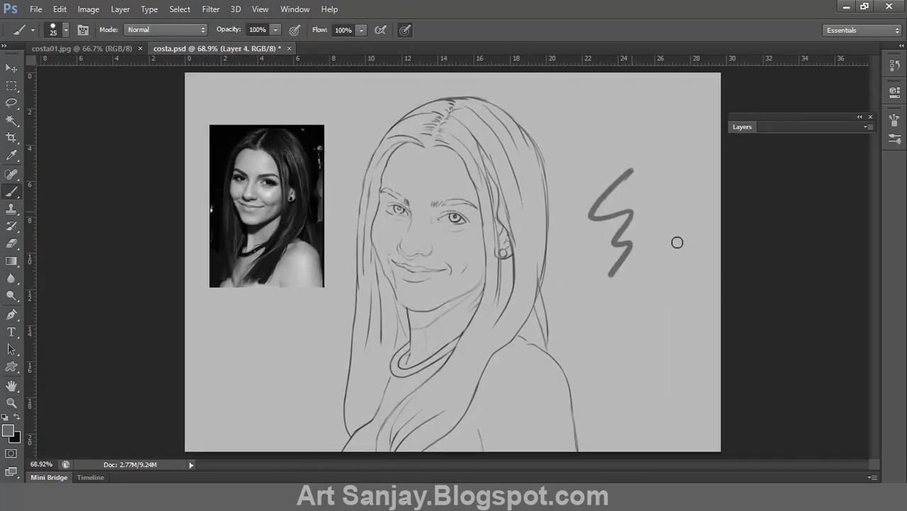
drag(522, 150, 489, 177)
drag(511, 115, 529, 186)
mouse_move(528, 135)
mouse_down()
mouse_move(508, 101)
mouse_move(422, 166)
mouse_move(380, 318)
mouse_move(391, 440)
mouse_up()
mouse_move(454, 153)
mouse_down()
mouse_move(408, 188)
mouse_move(379, 300)
mouse_up()
With a size 15 brush, shade the right hair from the ear down to the neck.
key(bracketleft)
mouse_move(517, 176)
mouse_down()
mouse_move(554, 269)
mouse_move(558, 387)
mouse_up()
drag(549, 310, 545, 259)
drag(550, 146, 561, 198)
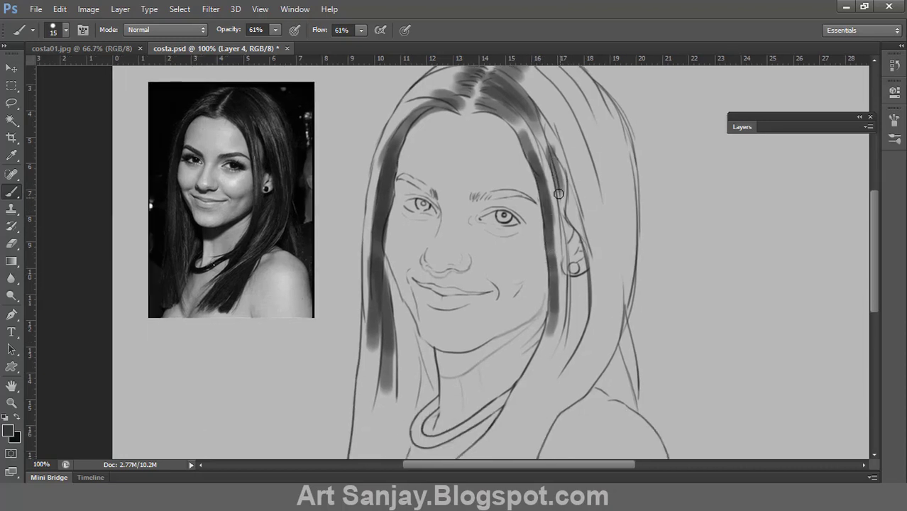
drag(554, 161, 574, 250)
mouse_move(559, 193)
mouse_down()
mouse_move(579, 253)
mouse_move(552, 370)
mouse_up()
drag(557, 312, 505, 402)
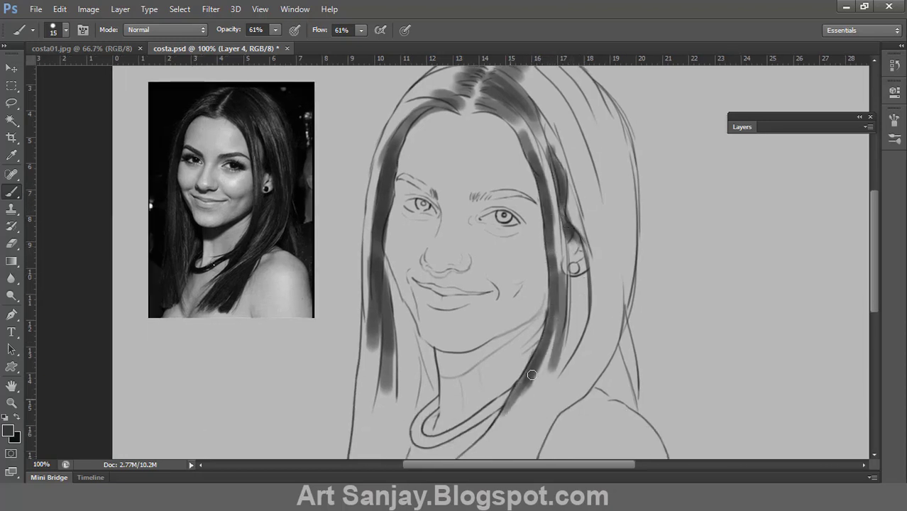
drag(562, 287, 507, 399)
With a size 30 brush, shade the right outer hair, top of the hair and left side.
key(bracketright)
key(bracketright)
key(bracketright)
drag(229, 30, 215, 30)
drag(320, 29, 311, 30)
drag(602, 264, 562, 394)
drag(610, 331, 546, 419)
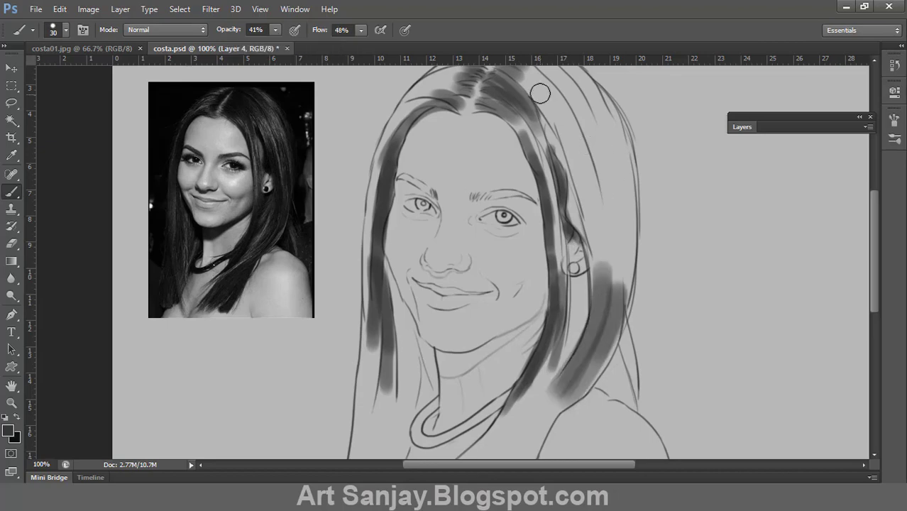
drag(540, 94, 543, 169)
drag(632, 192, 599, 325)
drag(595, 236, 602, 365)
key(bracketleft)
key(bracketleft)
key(bracketleft)
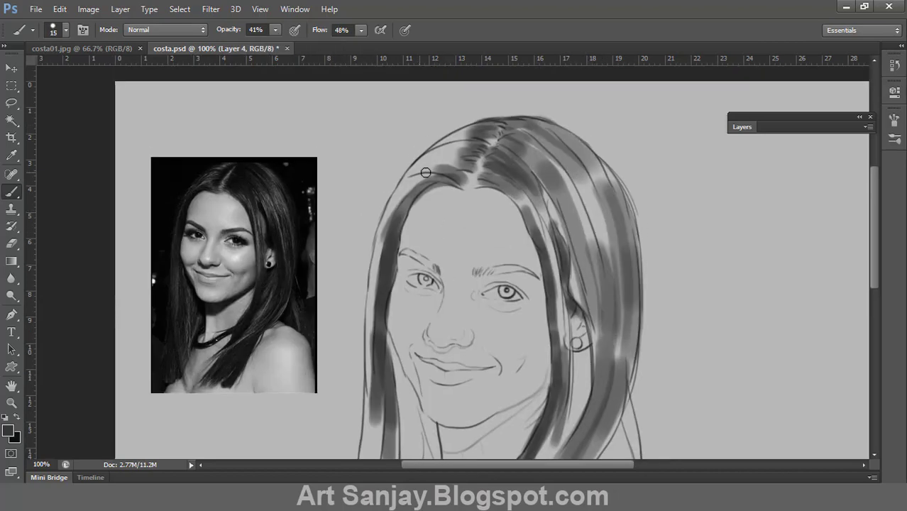
mouse_move(468, 128)
mouse_down()
mouse_move(396, 203)
mouse_move(369, 351)
mouse_up()
mouse_move(381, 313)
mouse_down()
mouse_move(401, 198)
mouse_move(392, 425)
mouse_up()
key(bracketright)
key(bracketright)
key(bracketright)
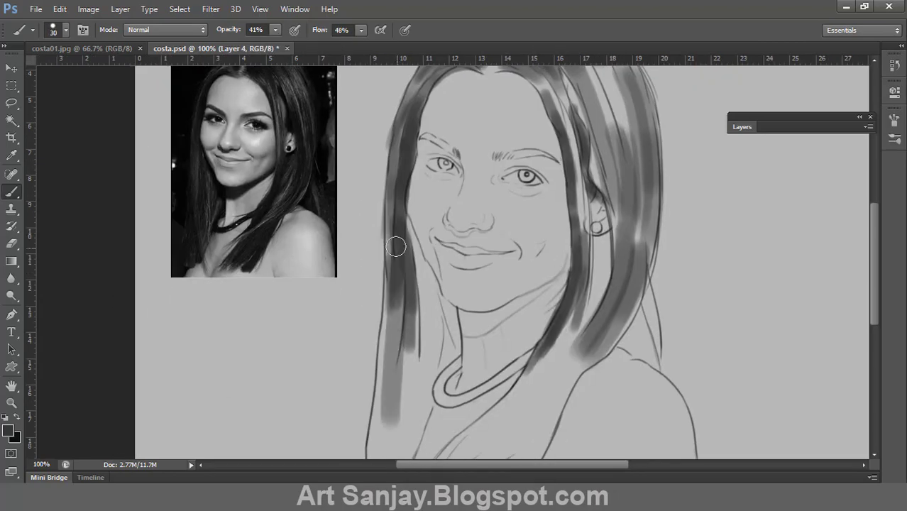
Shade the lower hair and darken the hair tip near the shoulder.
scroll(394, 243, down, 5)
scroll(360, 239, up, 2)
scroll(360, 239, down, 6)
drag(554, 89, 435, 250)
mouse_move(511, 143)
mouse_down()
mouse_move(449, 183)
mouse_move(470, 209)
mouse_up()
scroll(469, 209, up, 5)
scroll(470, 209, right, 2)
drag(500, 131, 533, 246)
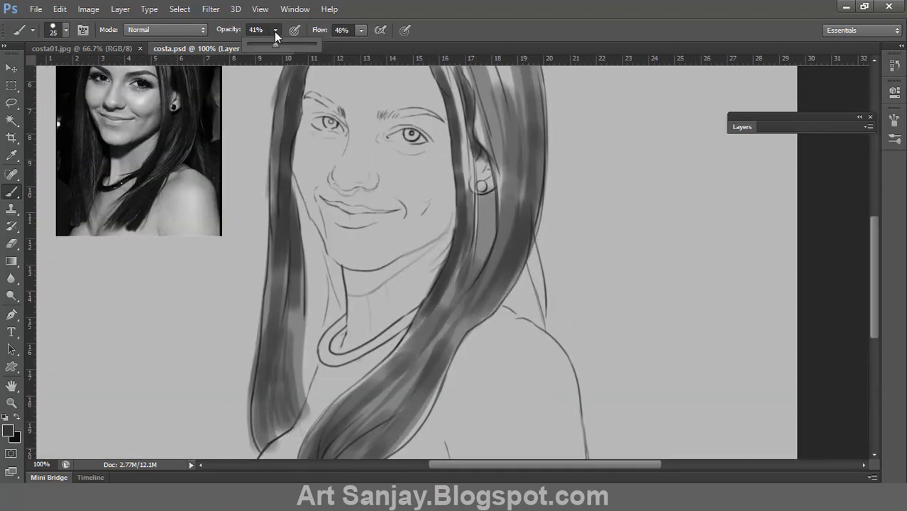
drag(275, 35, 294, 37)
key(bracketleft)
mouse_move(540, 269)
mouse_down()
mouse_move(525, 330)
mouse_move(505, 303)
mouse_up()
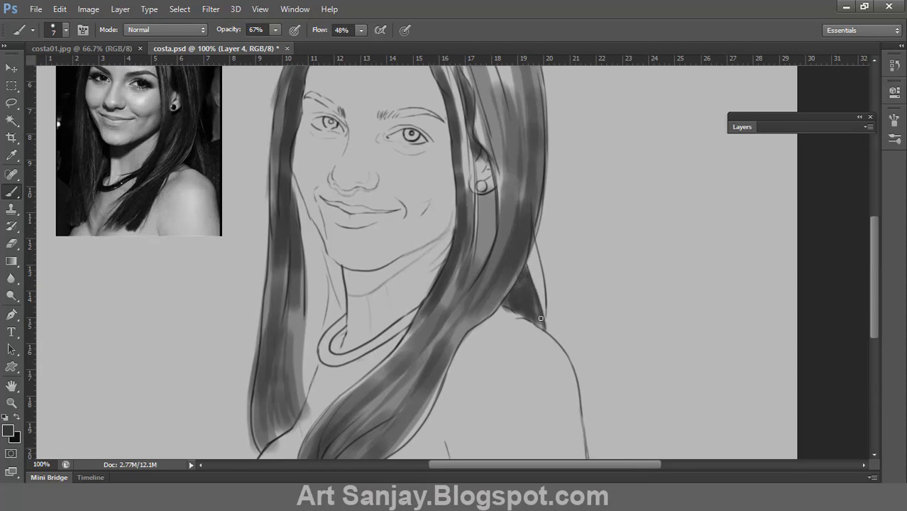
key(bracketright)
drag(536, 249, 541, 326)
At 43% brush opacity, paint the dark shadow where the hair meets the shoulder.
key(z)
click(468, 263)
key(b)
mouse_move(276, 30)
mouse_down()
mouse_move(277, 42)
mouse_move(307, 42)
mouse_up()
drag(606, 330, 621, 390)
drag(589, 270, 614, 372)
drag(589, 281, 550, 334)
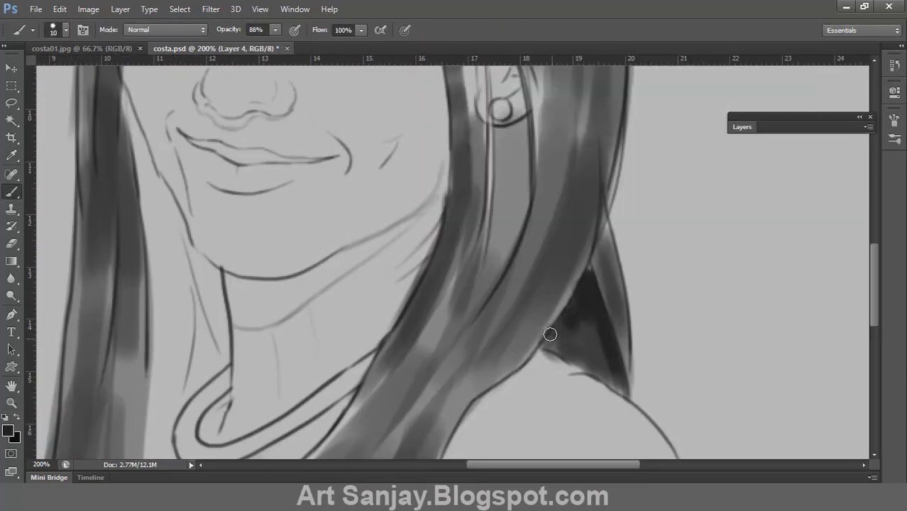
key(ctrl+minus)
key(ctrl+minus)
drag(312, 46, 341, 46)
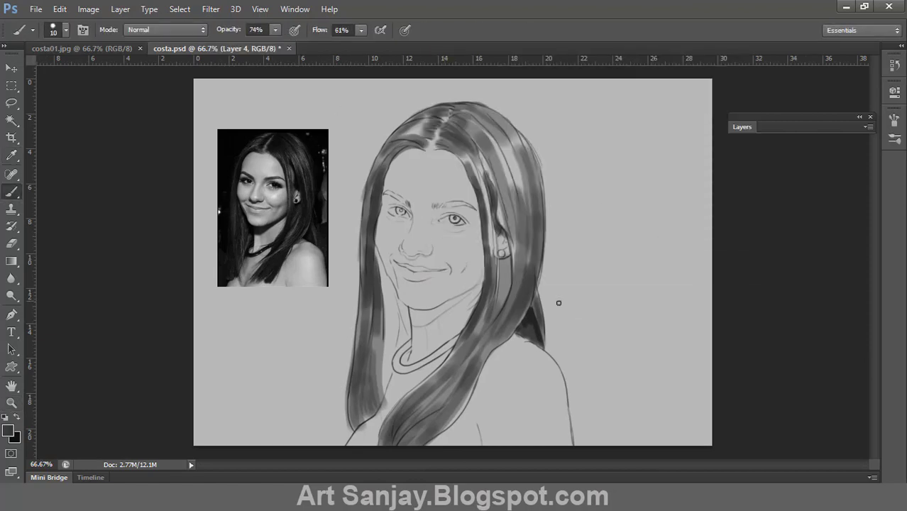
Zoom to 100% on the head and set the brush to size 10, 69% opacity, 82% flow.
key(0)
key(shift+0)
key(ctrl+plus)
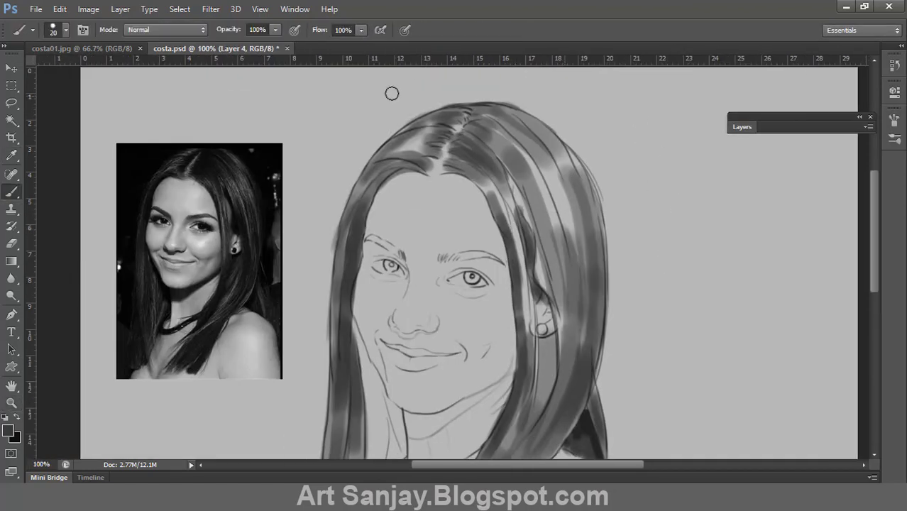
key(F5)
key(F5)
key(bracketleft)
key(6)
key(9)
key(shift+8)
key(shift+2)
Darken the hair strands beside the parting and add darker strands on the lower hair.
mouse_move(515, 207)
mouse_down()
mouse_move(489, 153)
mouse_move(458, 167)
mouse_up()
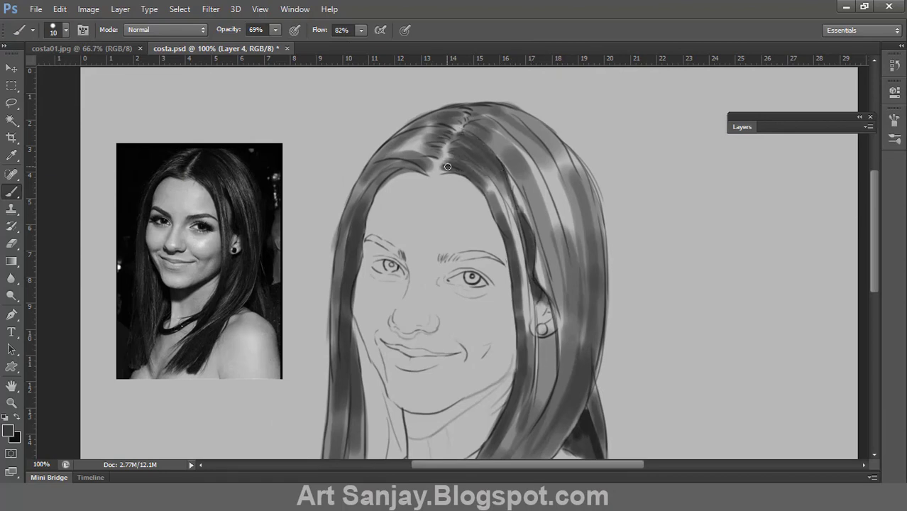
drag(465, 128, 437, 155)
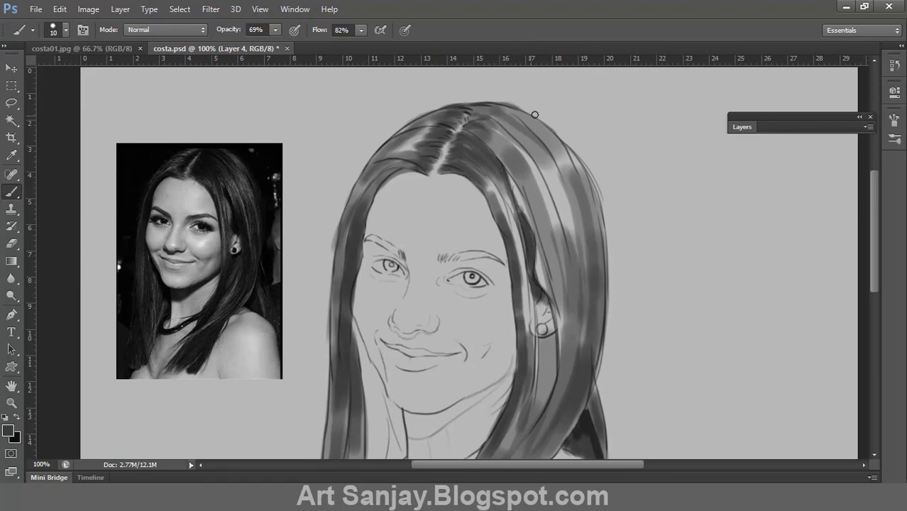
drag(535, 114, 489, 165)
mouse_move(489, 108)
mouse_down()
mouse_move(564, 235)
mouse_move(594, 63)
mouse_up()
drag(564, 266, 422, 418)
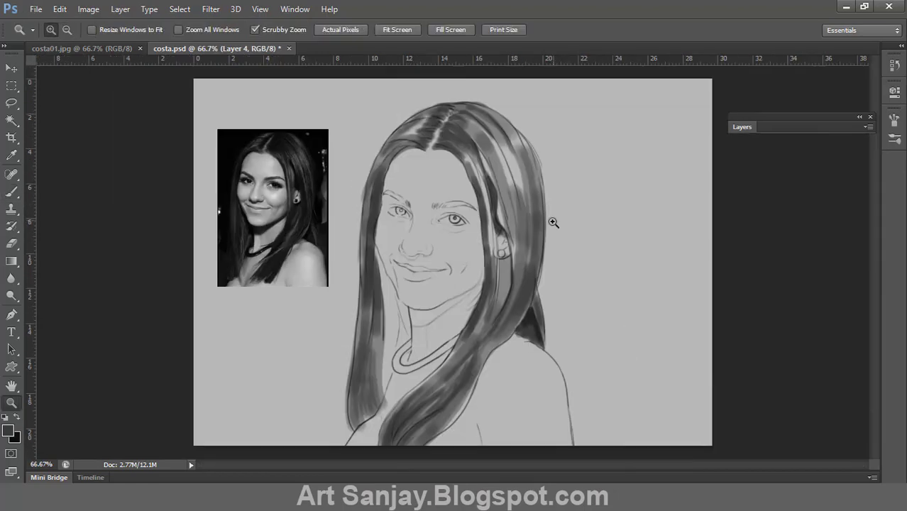
At 100% zoom, sample a dark hair tone from the reference and soft-stroke the right hair strand.
right_click(430, 196)
click(465, 243)
key(b)
click(8, 430)
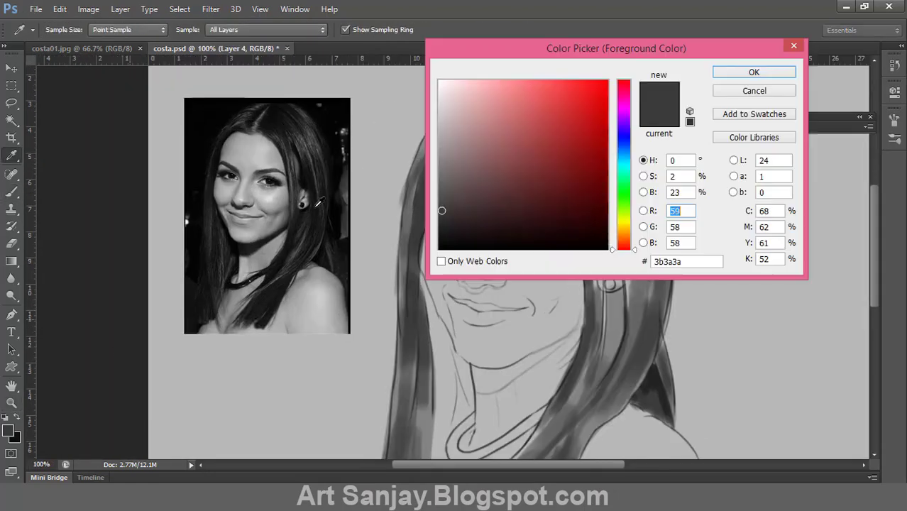
click(751, 71)
key(bracketright)
drag(275, 29, 263, 46)
drag(360, 30, 364, 34)
drag(617, 126, 628, 186)
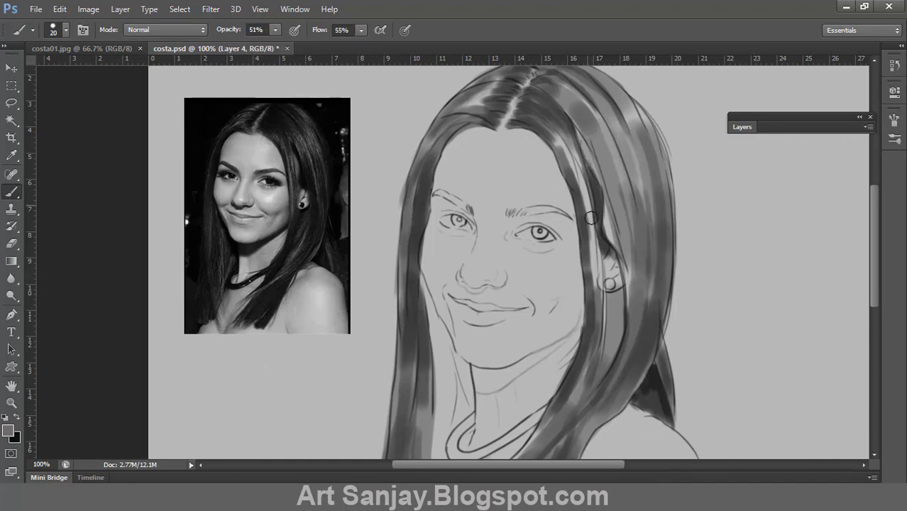
drag(589, 135, 603, 175)
drag(625, 135, 640, 199)
Paint light grey highlights on the right hair strand with a size 9 brush.
key(bracketleft)
key(bracketleft)
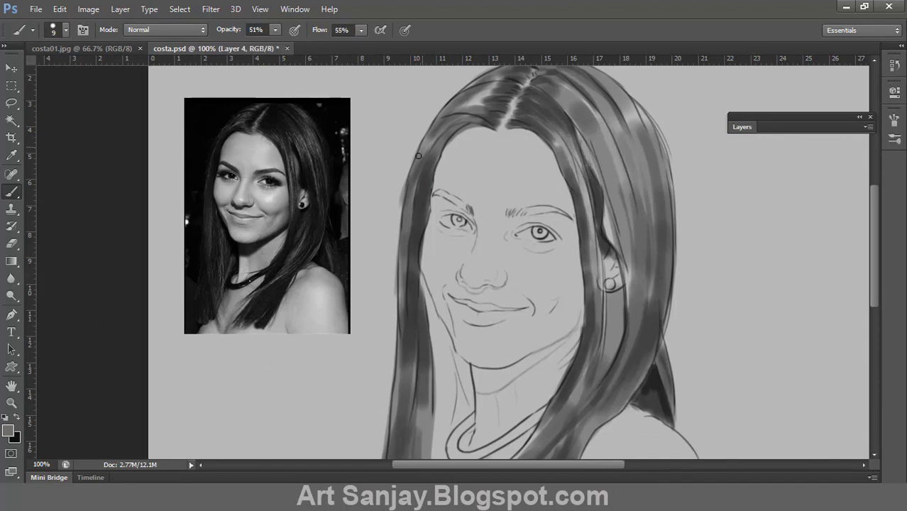
click(8, 431)
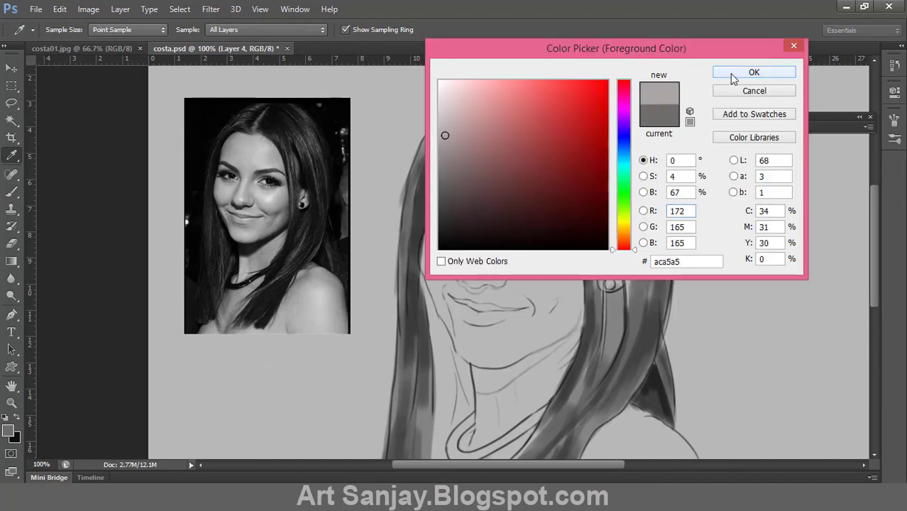
click(745, 71)
drag(596, 124, 617, 195)
drag(618, 135, 632, 170)
drag(632, 126, 656, 177)
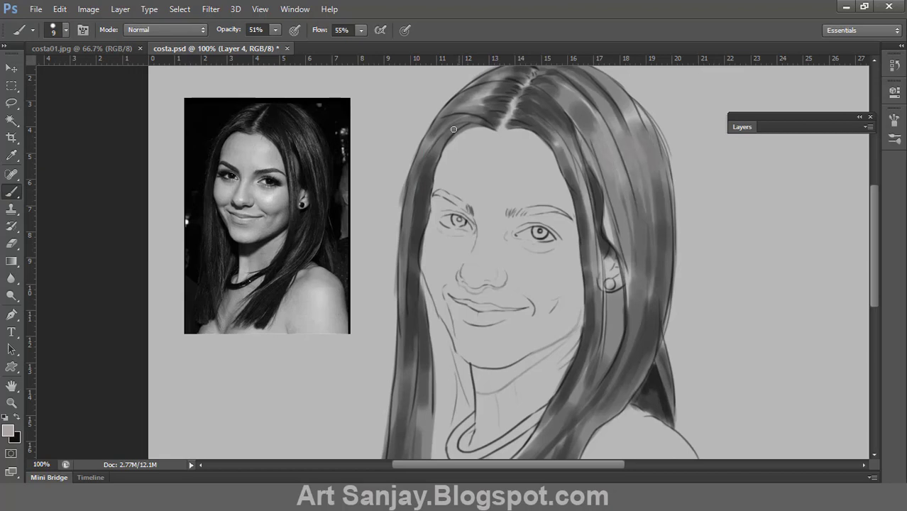
With dark grey at higher opacity and flow, darken the hair along the left cheek, jaw and neck.
click(9, 430)
click(745, 72)
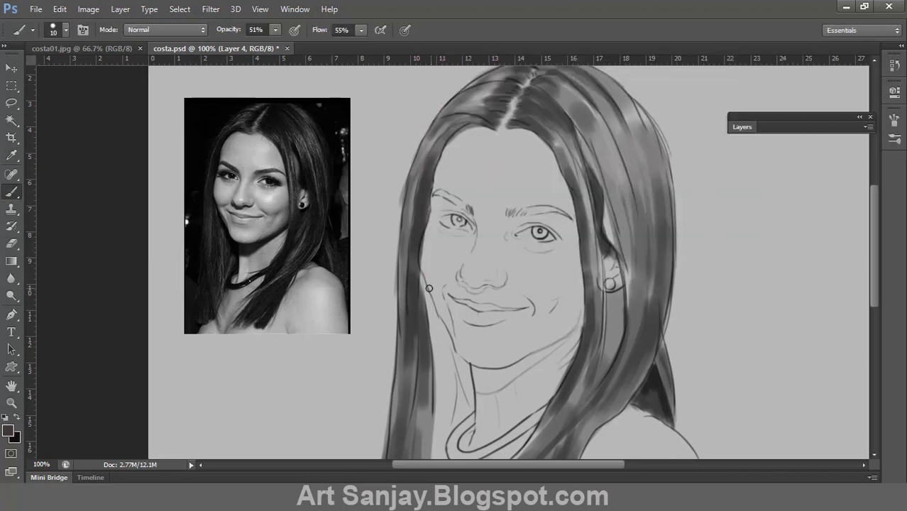
key(bracketright)
key(6)
key(5)
key(shift+7)
key(shift+4)
drag(419, 271, 458, 373)
drag(447, 341, 468, 415)
drag(426, 315, 472, 411)
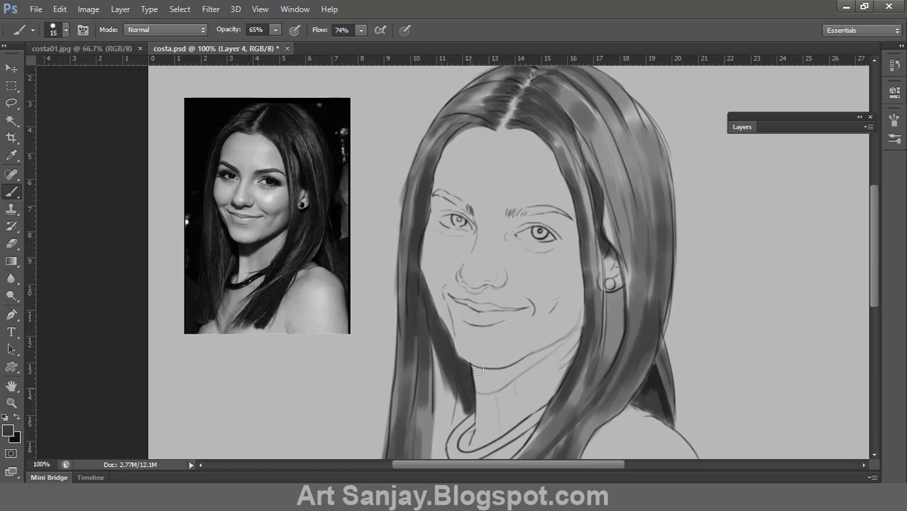
Lower the brush opacity and flow and paint softer strokes along the left hair strands.
scroll(478, 370, up, 1)
scroll(513, 340, down, 1)
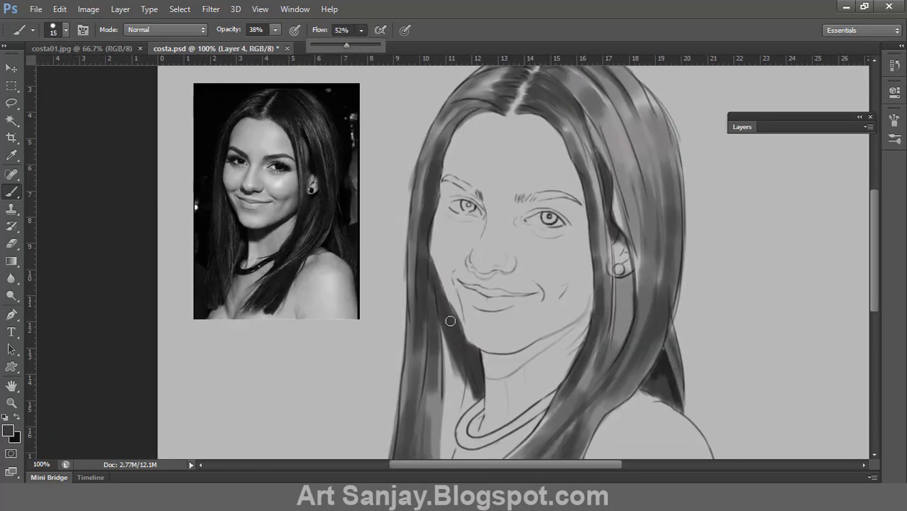
key(3)
key(8)
key(shift+5)
key(shift+2)
drag(443, 326, 469, 411)
scroll(455, 320, down, 5)
drag(447, 220, 440, 295)
drag(437, 174, 430, 204)
drag(440, 248, 397, 341)
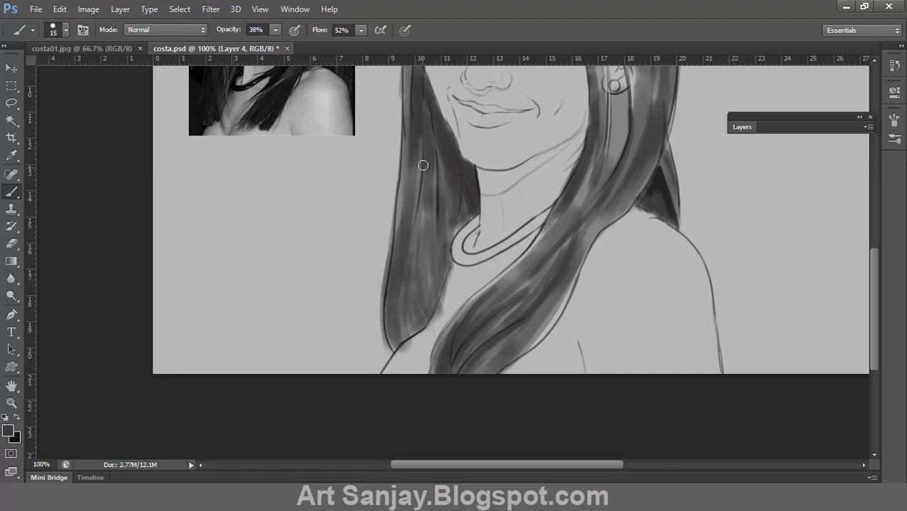
drag(426, 174, 419, 312)
scroll(430, 213, up, 5)
Zoom in near the lips and erase stray hair strokes overlapping the cheek.
key(z)
click(436, 280)
scroll(436, 280, down, 3)
key(e)
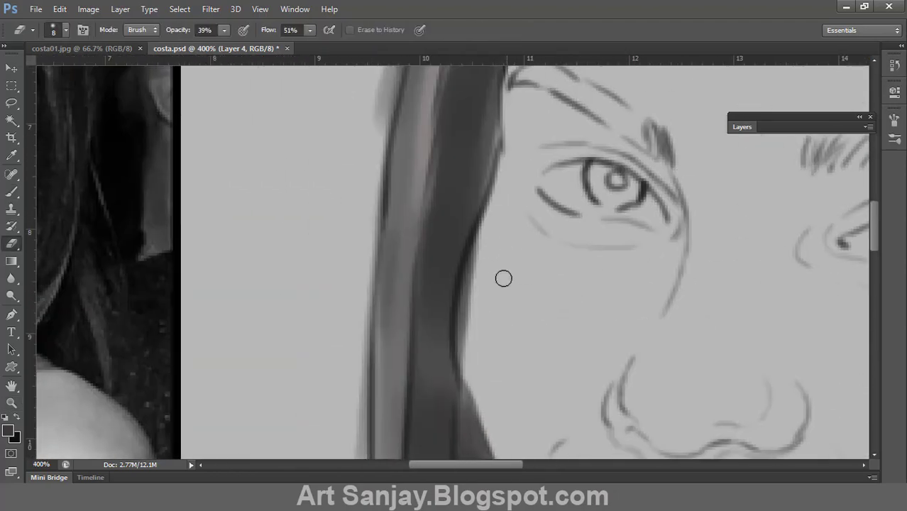
drag(474, 245, 464, 348)
drag(479, 284, 454, 362)
scroll(423, 269, up, 2)
scroll(475, 369, up, 1)
scroll(364, 223, down, 1)
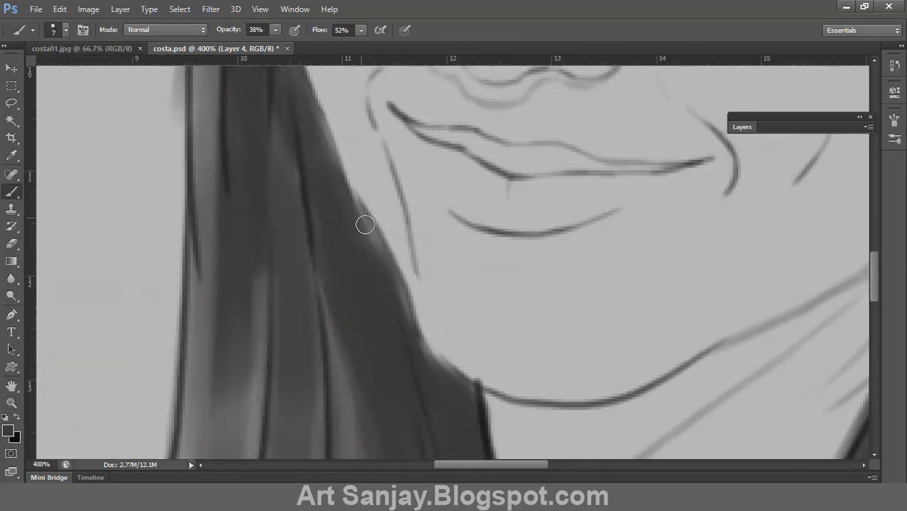
scroll(348, 269, down, 1)
key(z)
scroll(401, 400, down, 2)
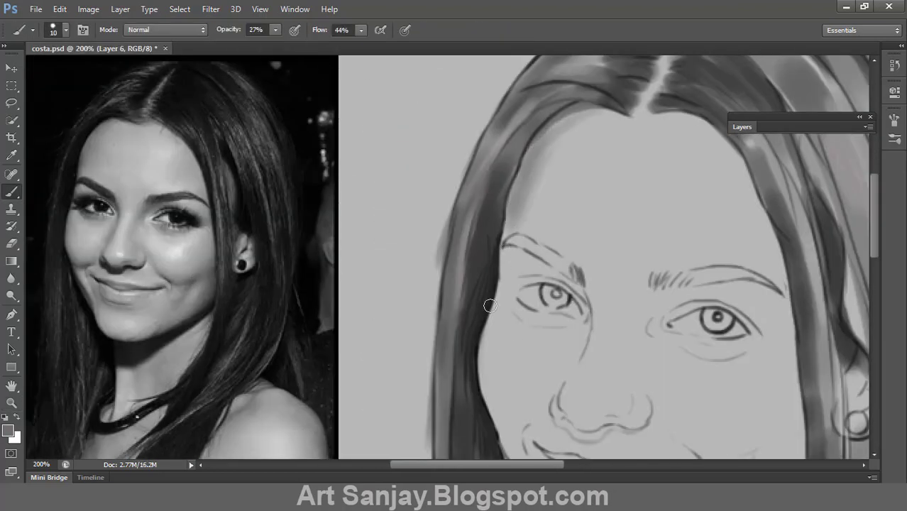
Softly shade the cheek, hair edge, jawline, chin and under the lower lip at reduced flow.
drag(489, 306, 490, 398)
mouse_move(523, 316)
mouse_down()
mouse_move(542, 227)
mouse_move(547, 329)
mouse_move(511, 298)
mouse_move(567, 313)
mouse_move(537, 328)
mouse_move(508, 253)
mouse_up()
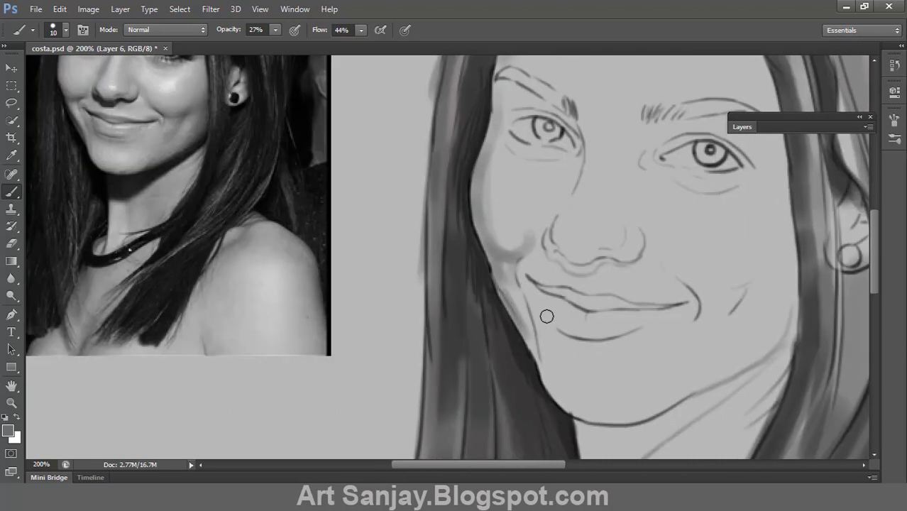
mouse_move(547, 315)
mouse_down()
mouse_move(684, 317)
mouse_move(694, 334)
mouse_move(718, 298)
mouse_move(714, 305)
mouse_move(785, 249)
mouse_move(741, 364)
mouse_move(607, 415)
mouse_move(779, 269)
mouse_up()
key(shift+3)
key(shift+4)
mouse_move(542, 339)
mouse_down()
mouse_move(542, 324)
mouse_move(583, 328)
mouse_move(593, 415)
mouse_move(724, 314)
mouse_up()
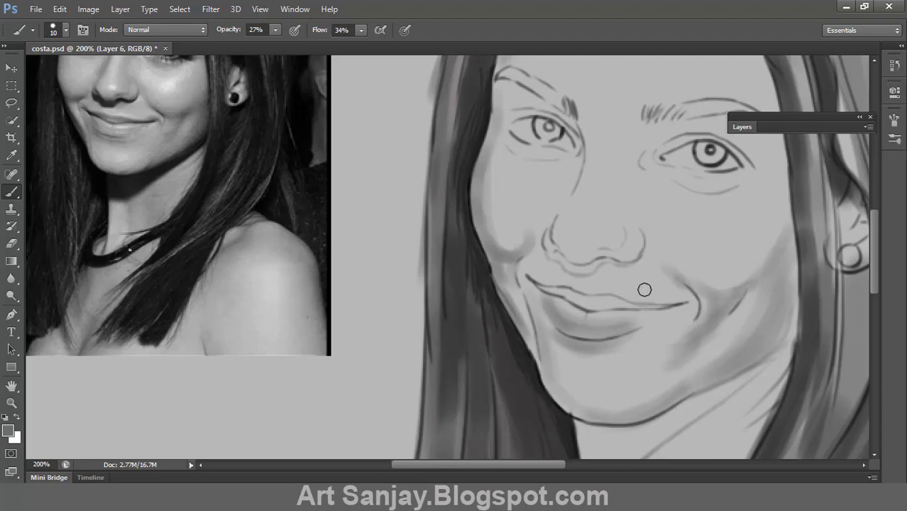
With a smaller brush, shade under the nose and along the nose bridge.
ctrl+click(662, 239)
key(bracketleft)
key(bracketleft)
key(bracketleft)
mouse_move(481, 229)
mouse_down()
mouse_move(560, 275)
mouse_move(518, 279)
mouse_move(582, 273)
mouse_up()
key(bracketleft)
key(bracketleft)
key(bracketleft)
key(e)
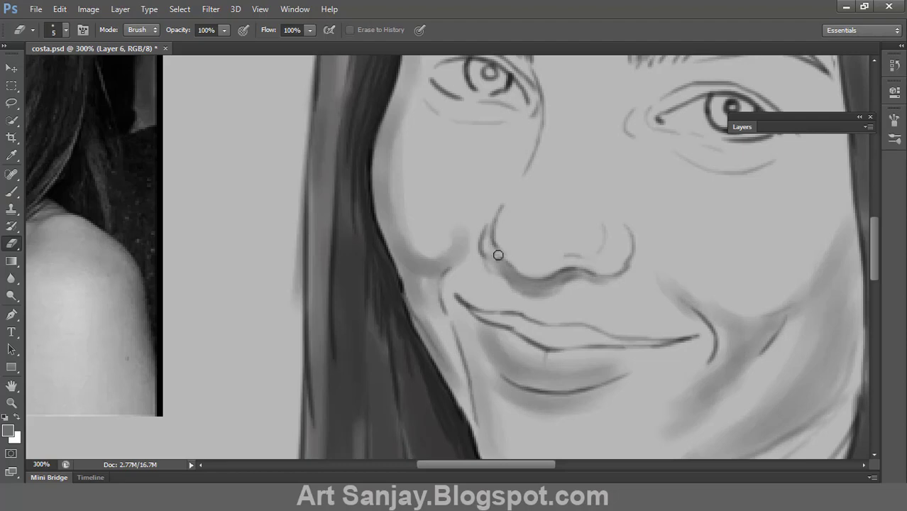
key(b)
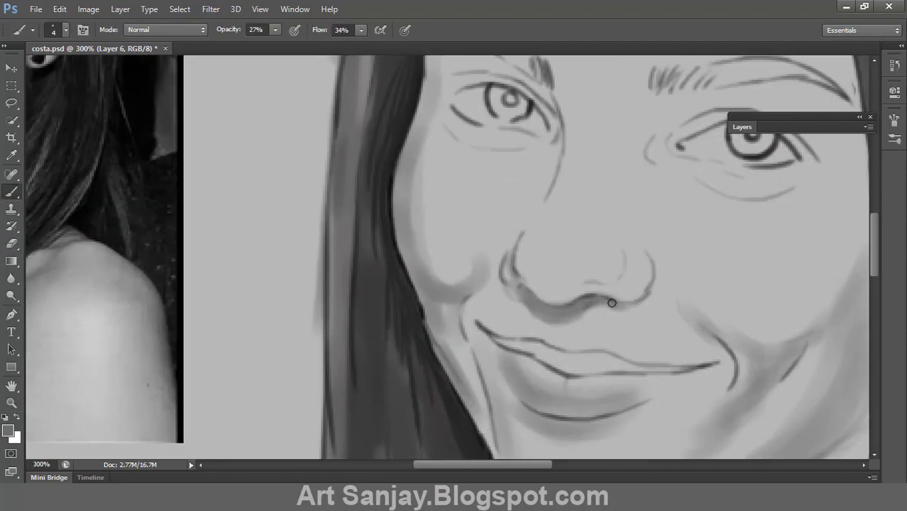
key(ctrl+space)
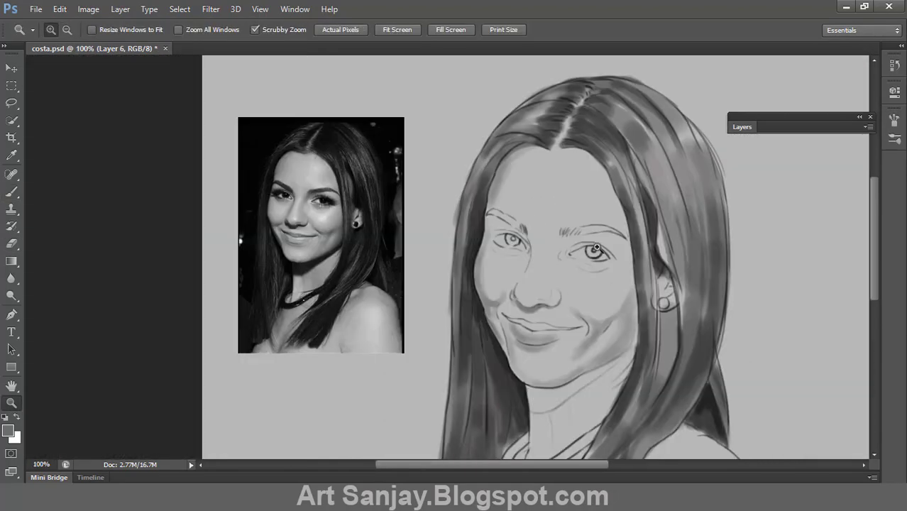
mouse_move(537, 280)
mouse_down()
mouse_move(580, 232)
mouse_move(534, 165)
mouse_up()
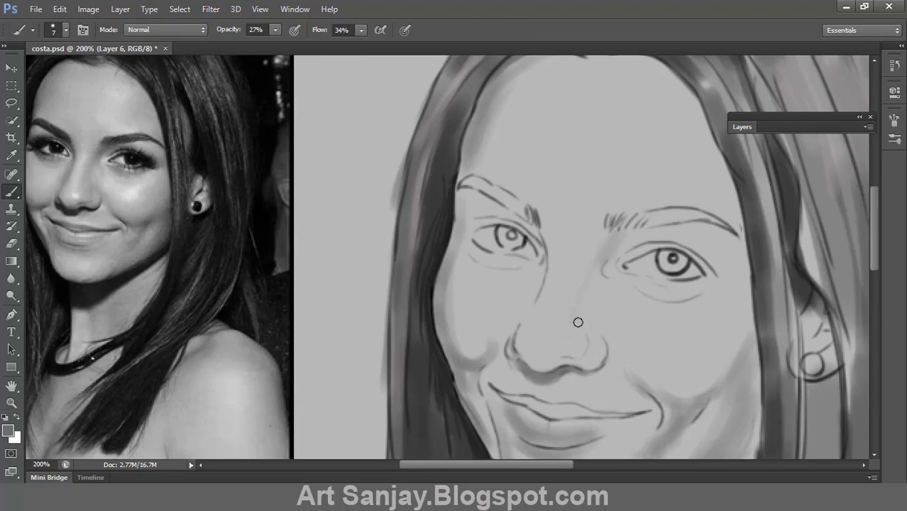
drag(568, 330, 602, 271)
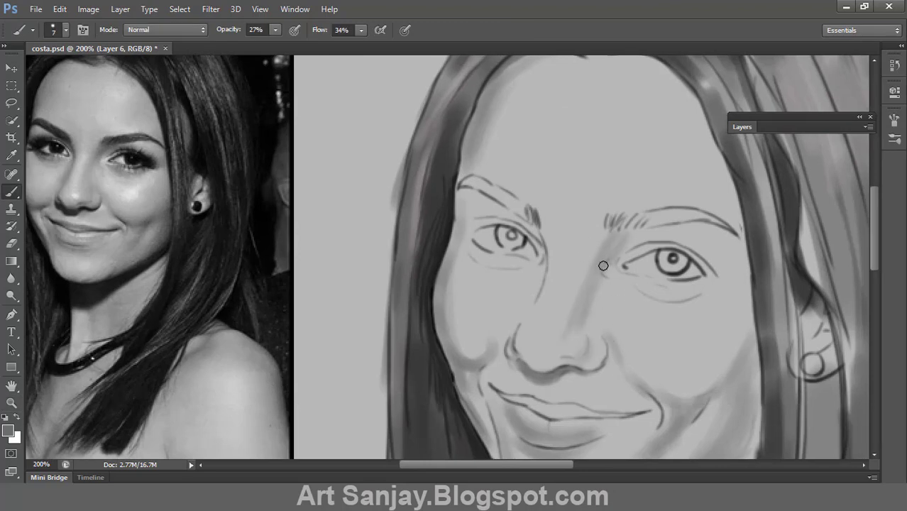
Shade the upper lids, corners and surrounding areas of both eyes.
drag(705, 290, 642, 295)
mouse_move(710, 272)
mouse_down()
mouse_move(656, 241)
mouse_move(692, 256)
mouse_up()
drag(741, 276, 706, 259)
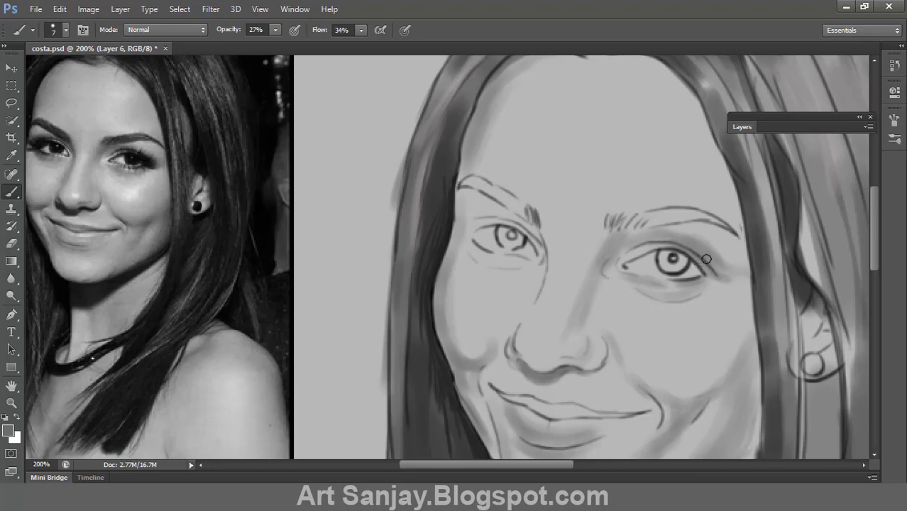
drag(537, 286, 529, 305)
drag(518, 216, 474, 225)
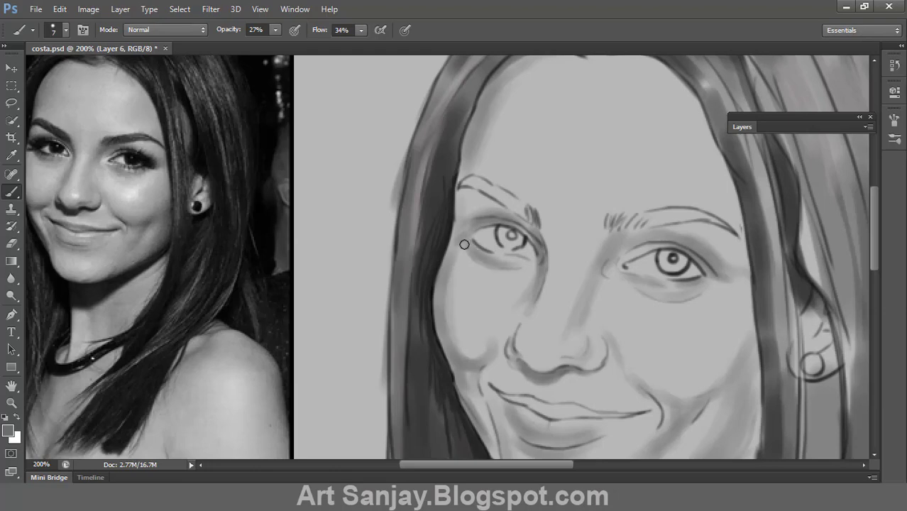
key(z)
key(ctrl+minus)
key(ctrl+1)
Darken and thicken the left and right eyebrows.
click(742, 127)
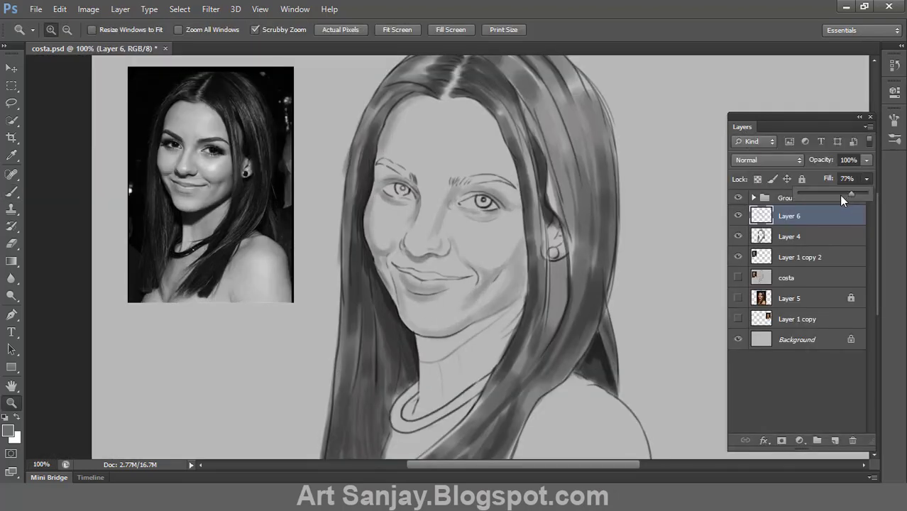
click(742, 129)
key(ctrl+plus)
drag(597, 166, 518, 158)
key(b)
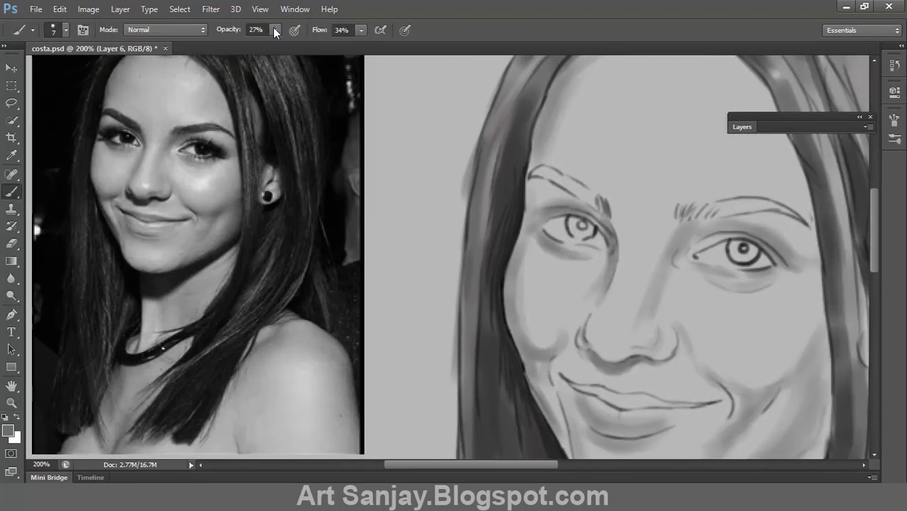
mouse_move(586, 203)
mouse_down()
mouse_move(567, 179)
mouse_move(537, 171)
mouse_up()
mouse_move(687, 216)
mouse_down()
mouse_move(764, 201)
mouse_move(708, 213)
mouse_up()
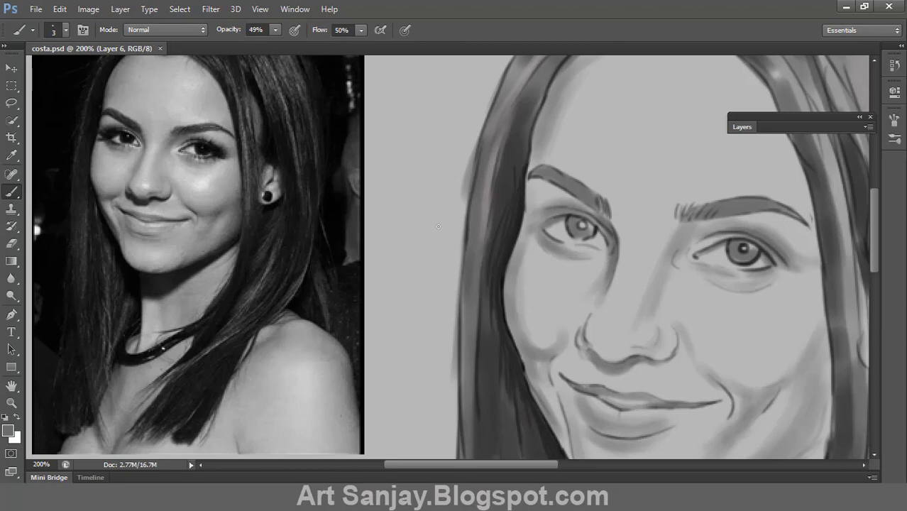
key(z)
drag(438, 226, 296, 259)
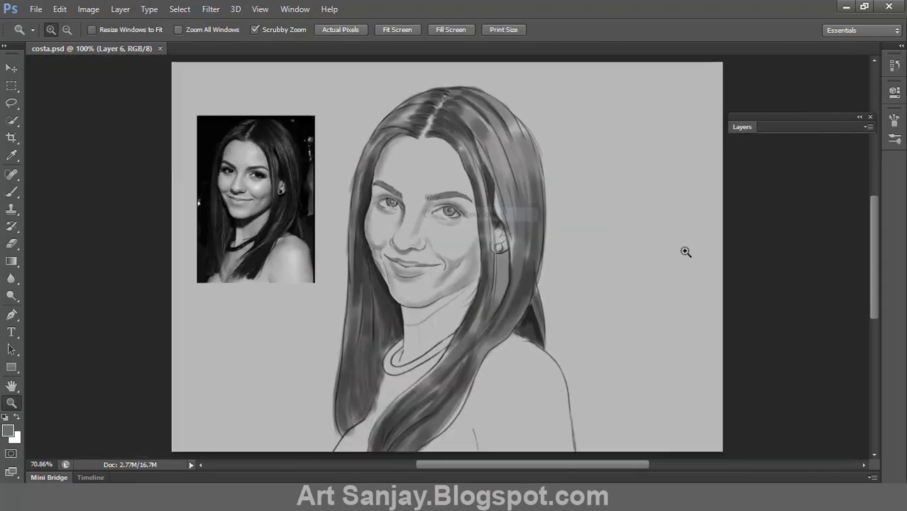
Darken the jaw shadow and the left hair edge and strands beside the neck.
key(b)
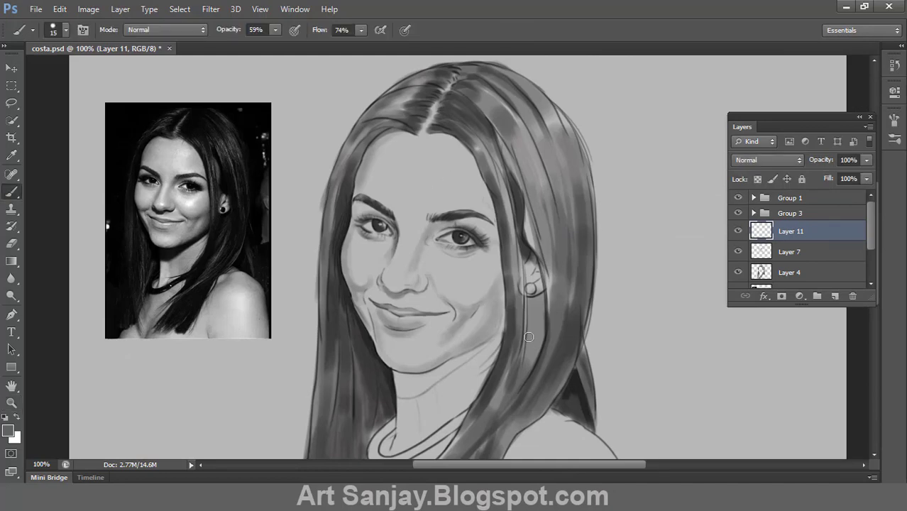
mouse_move(438, 373)
mouse_down()
mouse_move(393, 377)
mouse_move(480, 352)
mouse_up()
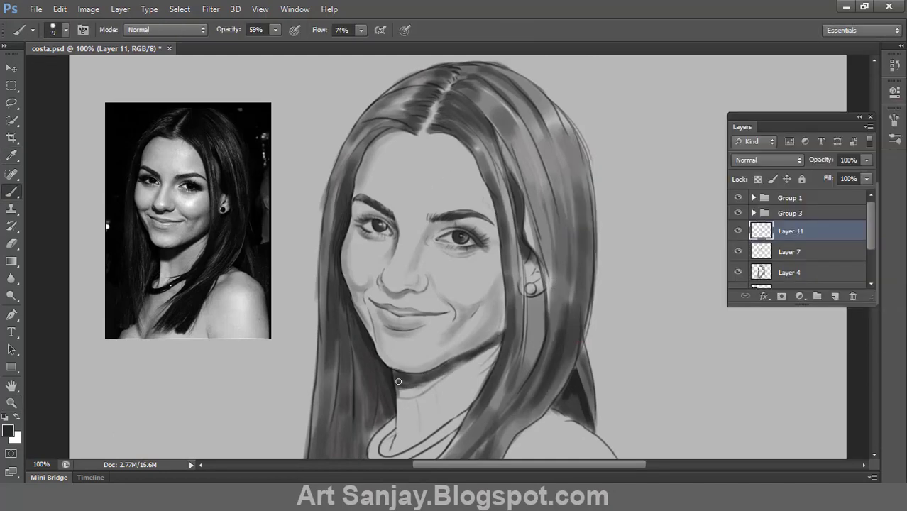
mouse_move(399, 382)
mouse_down()
mouse_move(475, 353)
mouse_move(395, 373)
mouse_up()
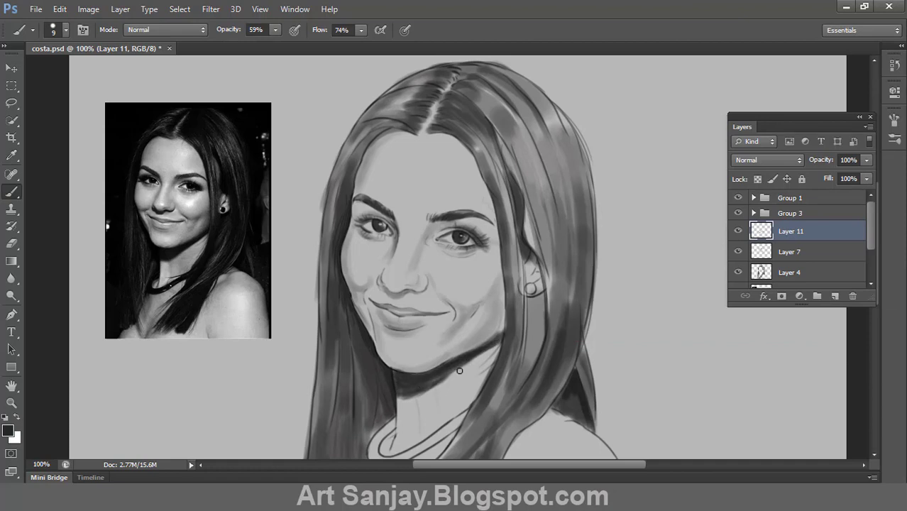
drag(510, 328, 485, 399)
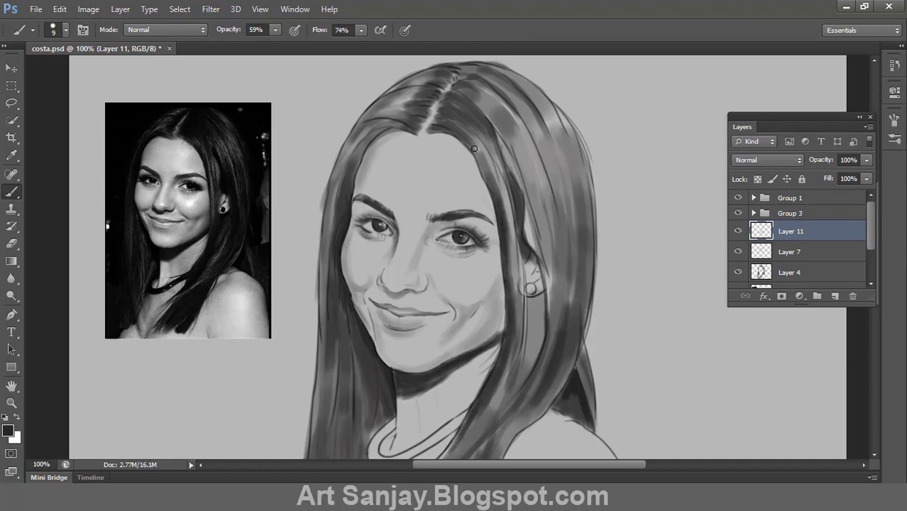
drag(384, 129, 348, 196)
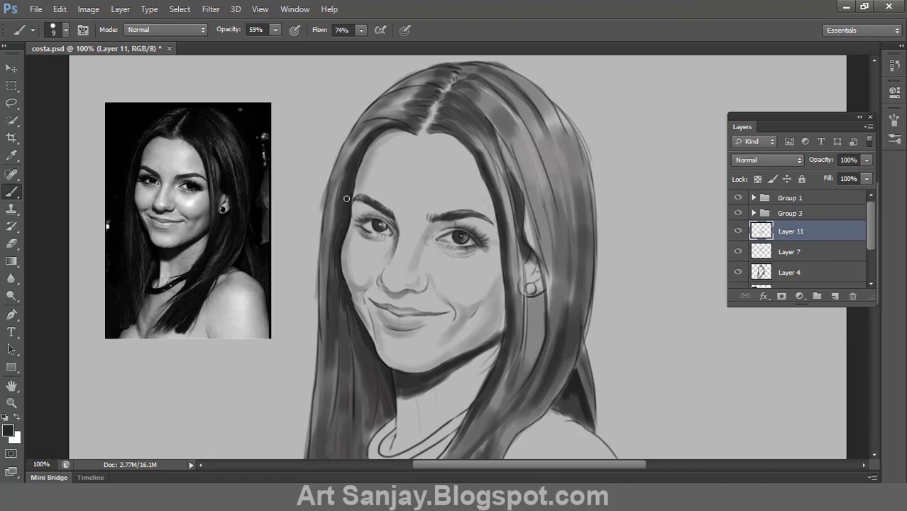
drag(340, 261, 362, 370)
mouse_move(379, 407)
mouse_down()
mouse_move(359, 351)
mouse_move(325, 456)
mouse_up()
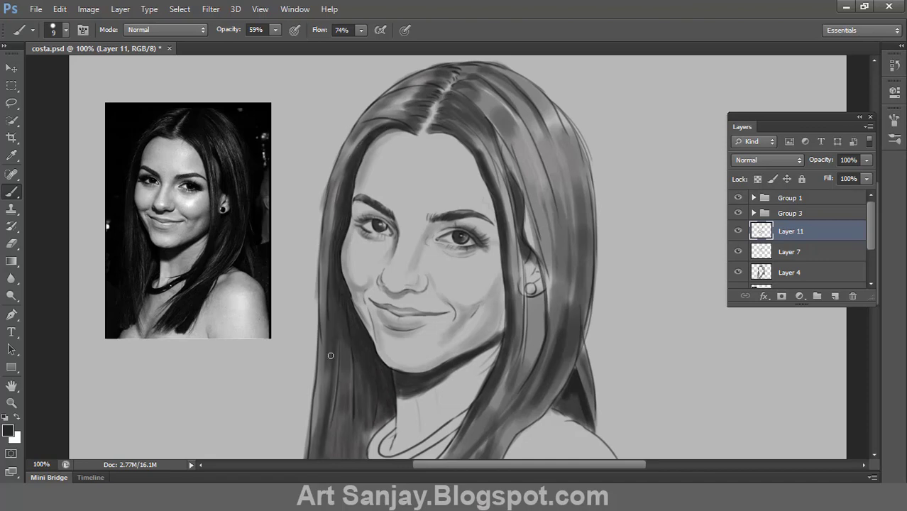
drag(334, 353, 328, 452)
drag(348, 338, 343, 455)
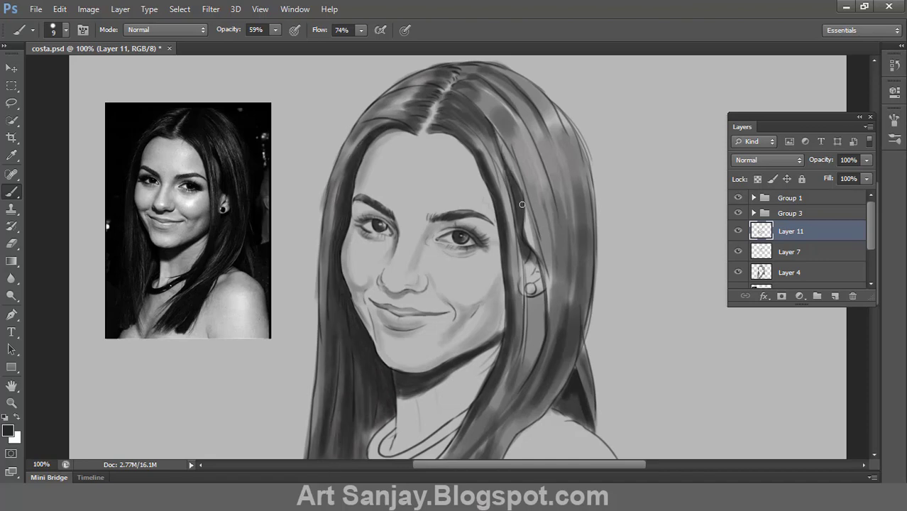
Darken the right hair strand to the tips, then set brush opacity 32% and flow 44%.
mouse_move(522, 204)
mouse_down()
mouse_move(537, 232)
mouse_move(541, 329)
mouse_up()
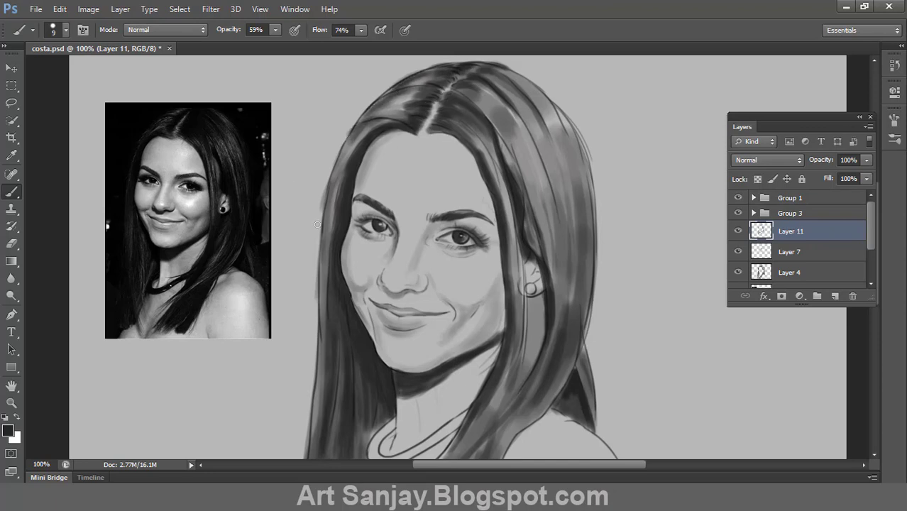
mouse_move(352, 138)
mouse_down()
mouse_move(317, 319)
mouse_move(314, 403)
mouse_up()
drag(559, 128, 582, 240)
drag(548, 101, 573, 188)
mouse_move(562, 126)
mouse_down()
mouse_move(583, 264)
mouse_move(579, 350)
mouse_move(547, 408)
mouse_up()
mouse_move(514, 74)
mouse_down()
mouse_move(576, 168)
mouse_move(559, 338)
mouse_move(497, 440)
mouse_up()
drag(478, 388, 495, 311)
key(3)
key(2)
key(shift+4)
key(shift+4)
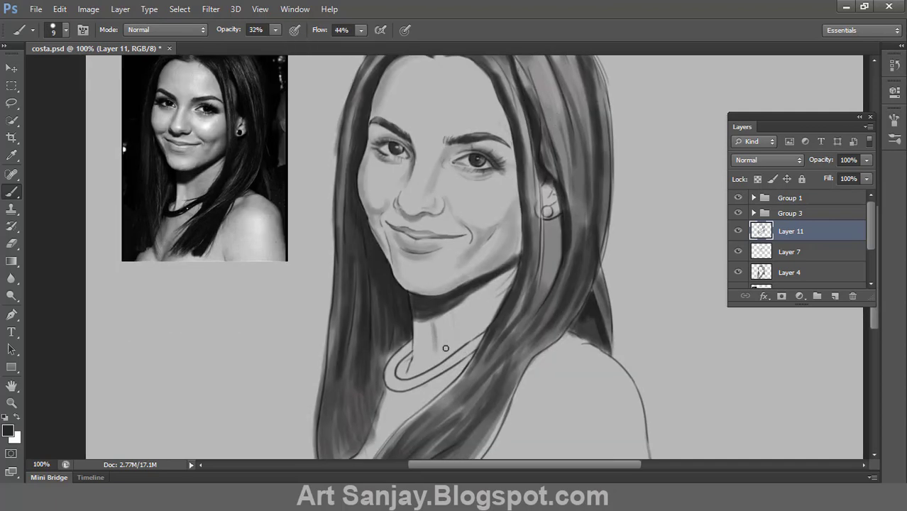
With a size-25 brush at about 24% opacity, softly shade the neck and shoulder.
key(shift+2)
key(shift+3)
key(2)
key(4)
key(bracketright)
key(bracketright)
key(bracketright)
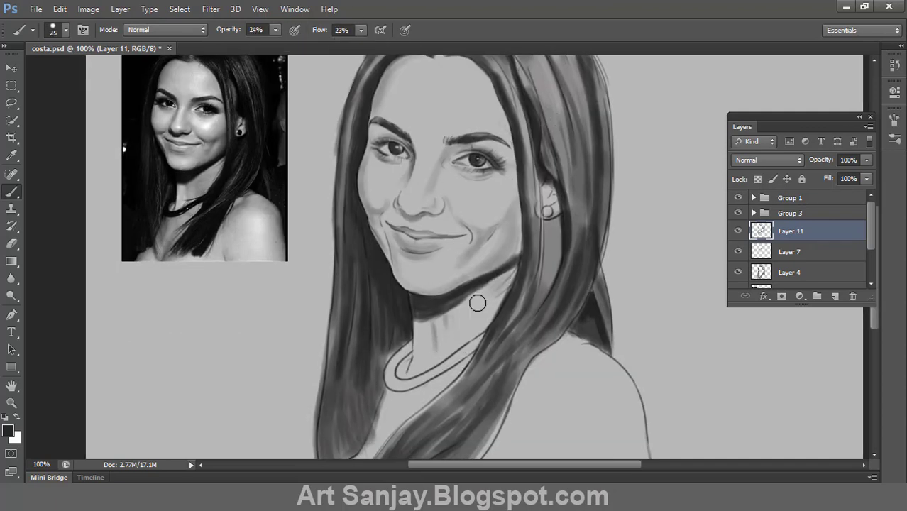
drag(477, 301, 497, 341)
drag(532, 387, 571, 360)
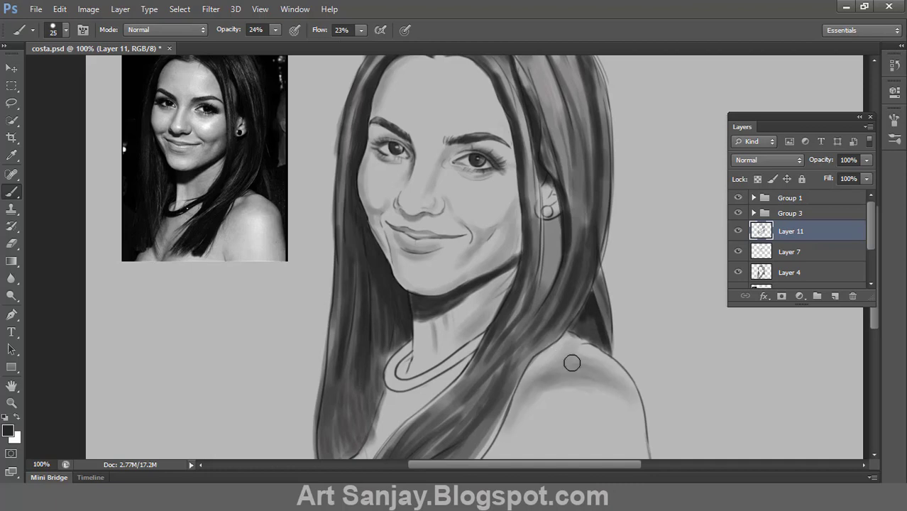
mouse_move(392, 412)
mouse_down()
mouse_move(422, 347)
mouse_move(414, 287)
mouse_up()
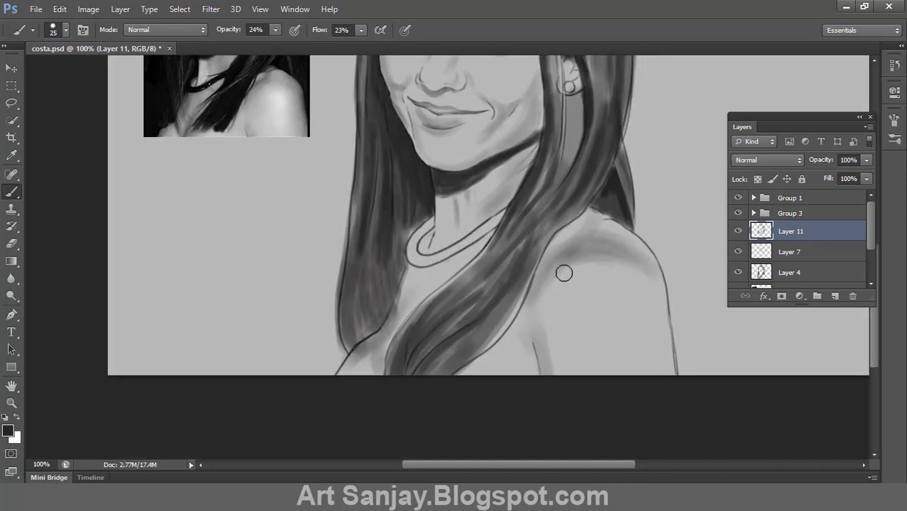
Erase excess shoulder shading and repaint lighter grey strokes there.
key(e)
mouse_move(592, 252)
mouse_down()
mouse_move(560, 265)
mouse_move(601, 228)
mouse_move(608, 242)
mouse_up()
key(b)
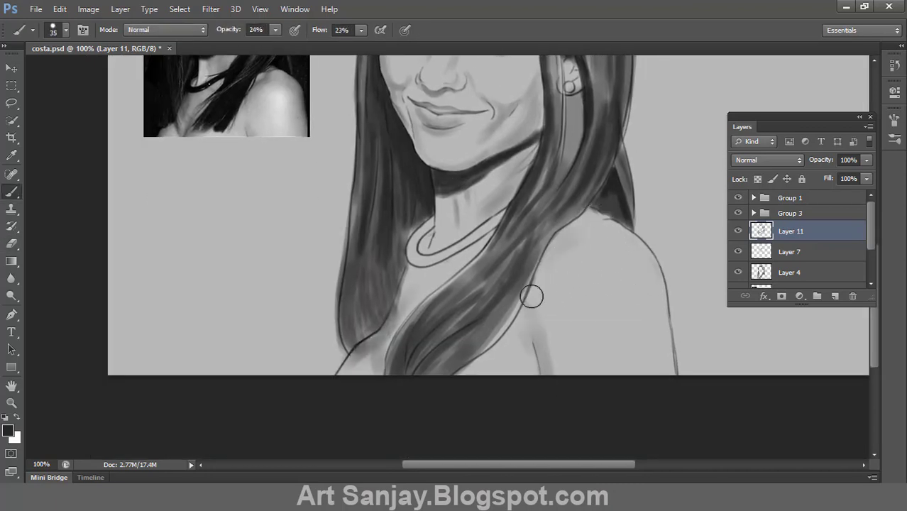
drag(530, 295, 573, 246)
key(bracketleft)
key(bracketleft)
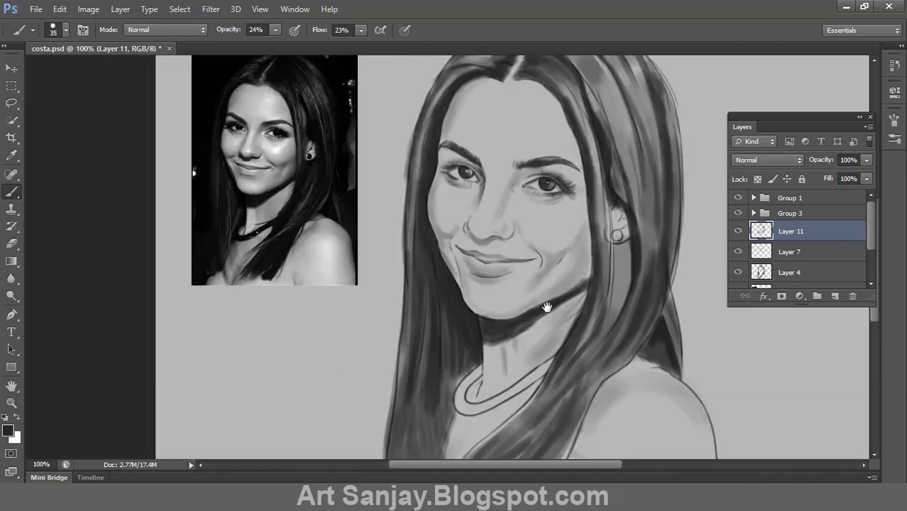
Raise brush opacity to 77% and paint the necklace into a solid dark band.
mouse_move(482, 300)
mouse_down()
mouse_move(495, 350)
mouse_move(539, 320)
mouse_up()
drag(490, 355, 532, 330)
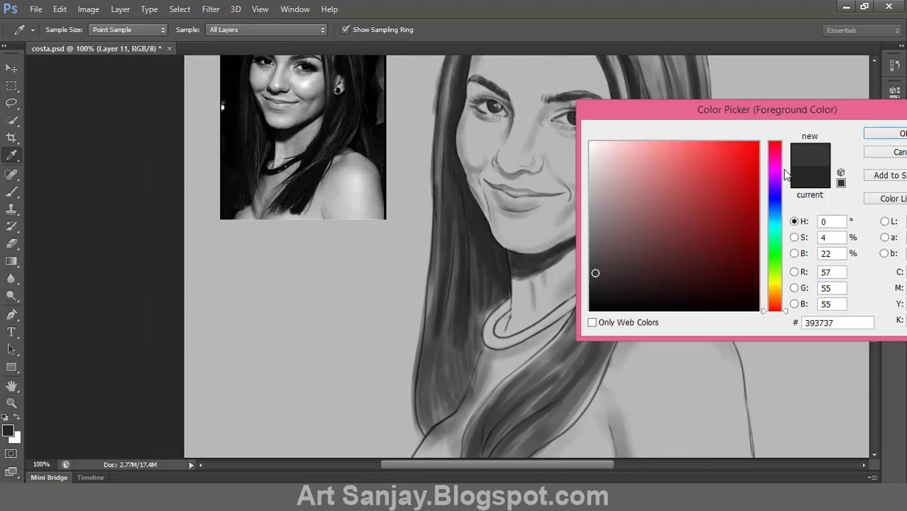
scroll(513, 331, up, 1)
drag(277, 44, 313, 44)
mouse_move(547, 284)
mouse_down()
mouse_move(497, 358)
mouse_move(694, 260)
mouse_up()
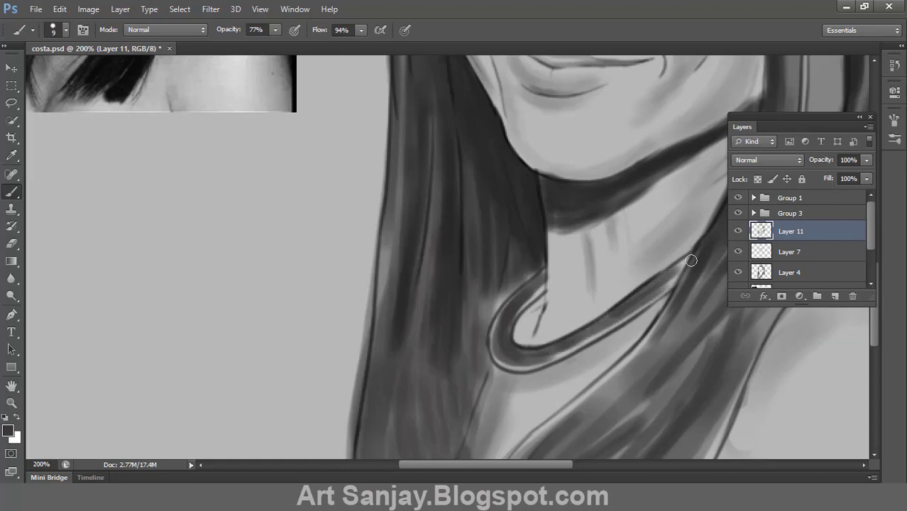
mouse_move(639, 302)
mouse_down()
mouse_move(506, 351)
mouse_move(682, 263)
mouse_up()
key(bracketleft)
key(bracketleft)
mouse_move(502, 324)
mouse_down()
mouse_move(523, 297)
mouse_move(682, 272)
mouse_up()
key(z)
alt+click(469, 398)
alt+click(469, 399)
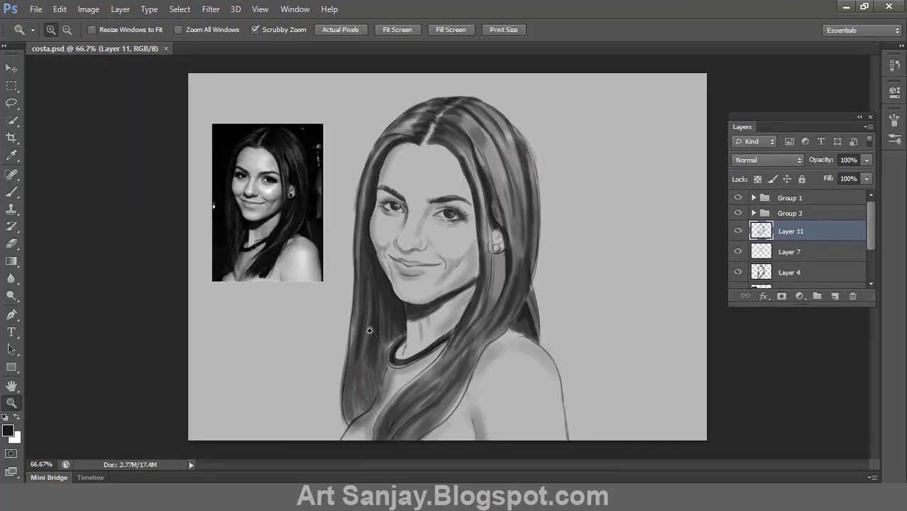
Darken more hair strands on the lower and left side, then save the portrait.
click(369, 330)
drag(409, 352, 418, 232)
key(b)
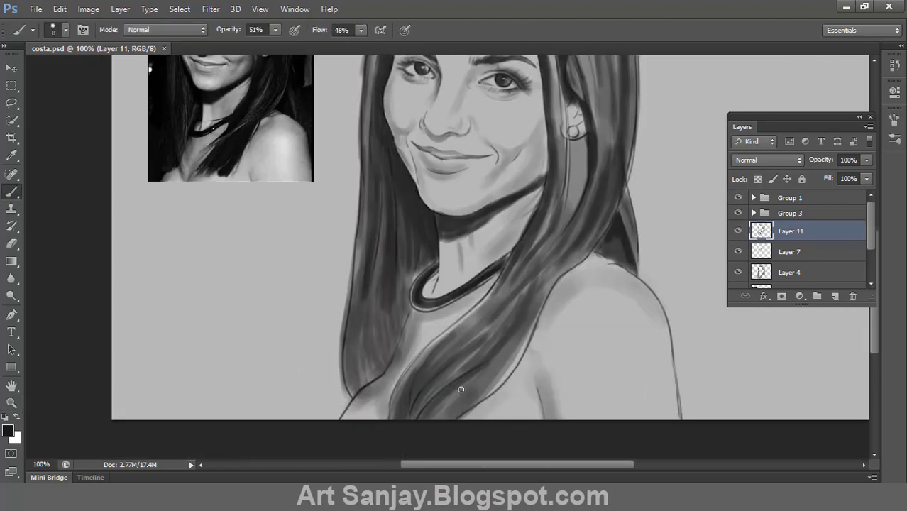
key(bracketright)
key(bracketright)
drag(461, 390, 518, 335)
drag(415, 397, 511, 298)
drag(380, 263, 361, 299)
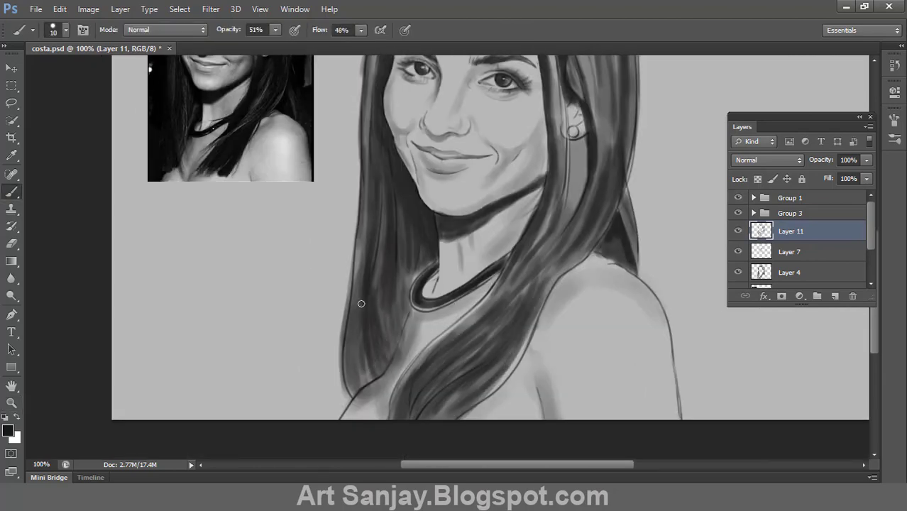
mouse_move(369, 234)
mouse_down()
mouse_move(391, 318)
mouse_move(397, 283)
mouse_up()
key(z)
key(ctrl+minus)
key(ctrl+s)
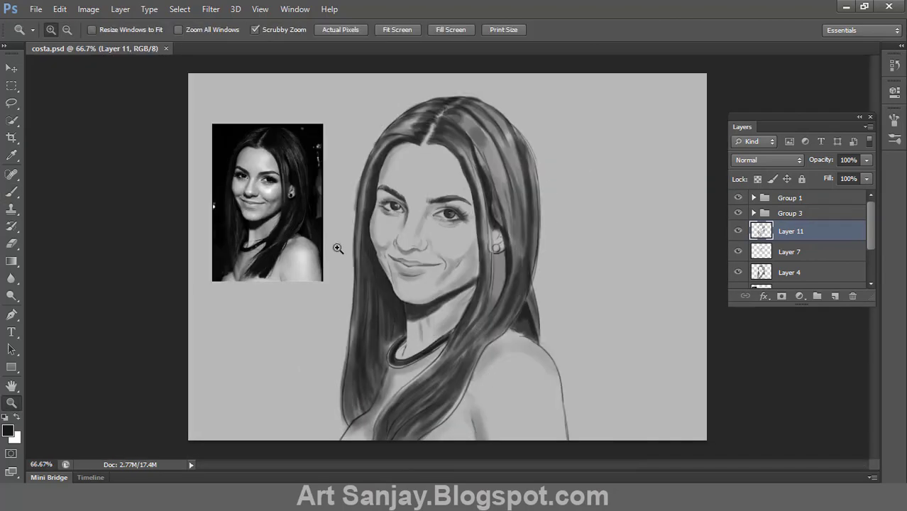
On a new layer, shade temple and cheek at 41% opacity, 35% flow, fill 28%.
click(455, 239)
key(b)
key(ctrl+shift+alt+n)
key(4)
key(1)
key(shift+3)
key(shift+5)
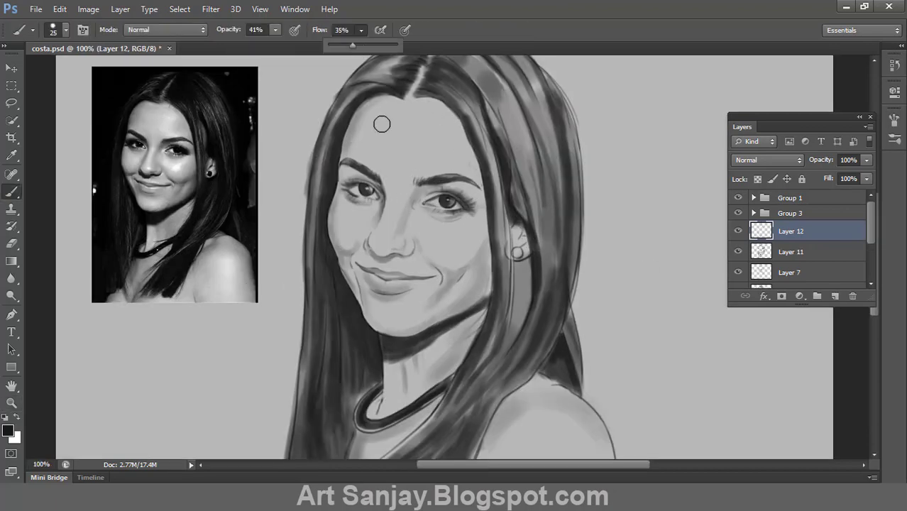
drag(469, 100, 461, 178)
drag(490, 234, 426, 263)
drag(419, 206, 447, 227)
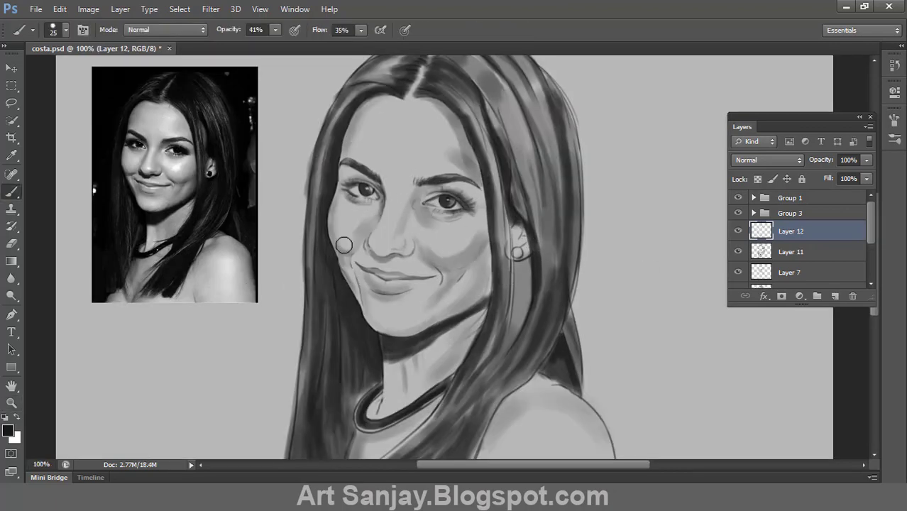
drag(866, 178, 816, 199)
key(ctrl+e)
On another new layer, shade the left cheek contour, jawline and right jaw.
key(ctrl+shift+alt+n)
key(ctrl+shift+alt+n)
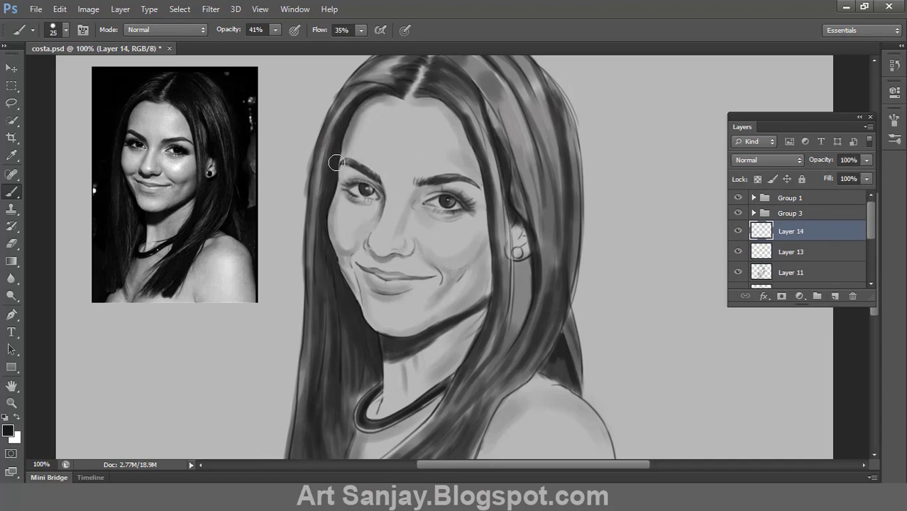
mouse_move(334, 156)
mouse_down()
mouse_move(342, 284)
mouse_move(441, 320)
mouse_move(469, 307)
mouse_up()
drag(499, 241, 461, 309)
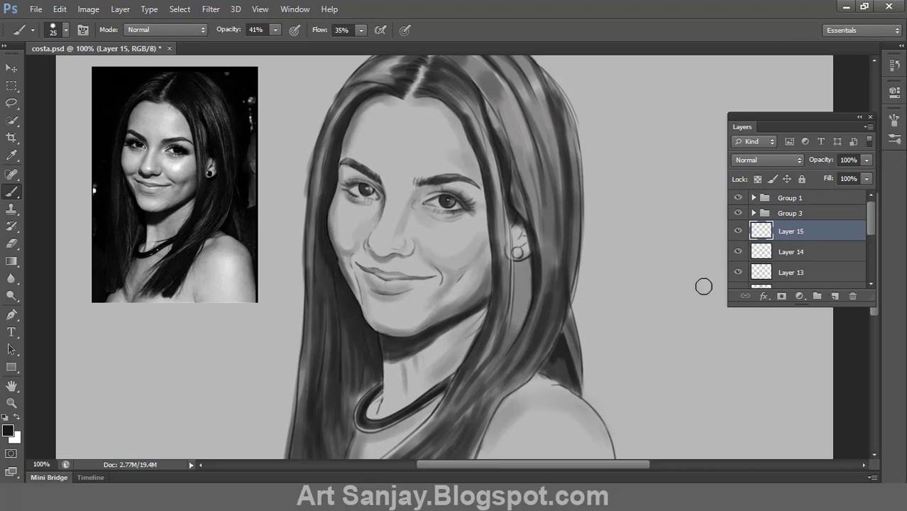
Paint light grey highlights on both cheeks, the forehead, chin and neck.
key(Return)
key(b)
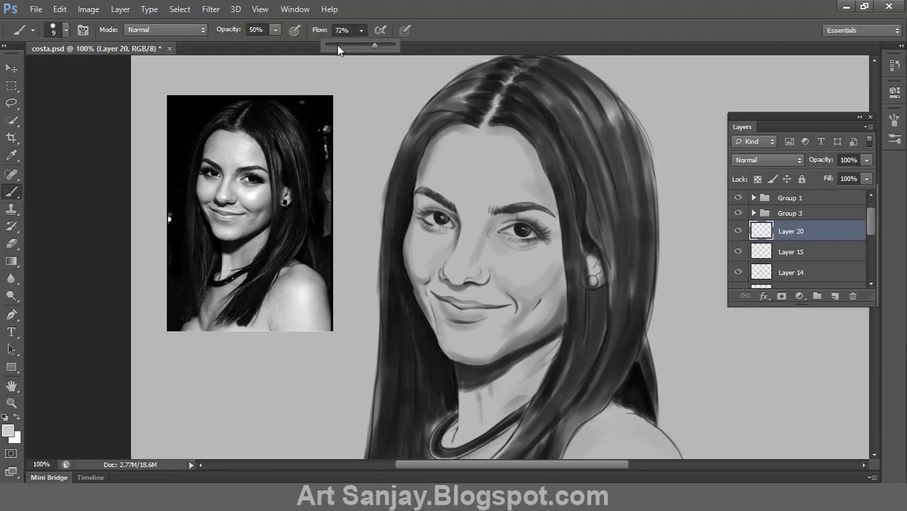
drag(510, 273, 543, 264)
drag(426, 250, 415, 264)
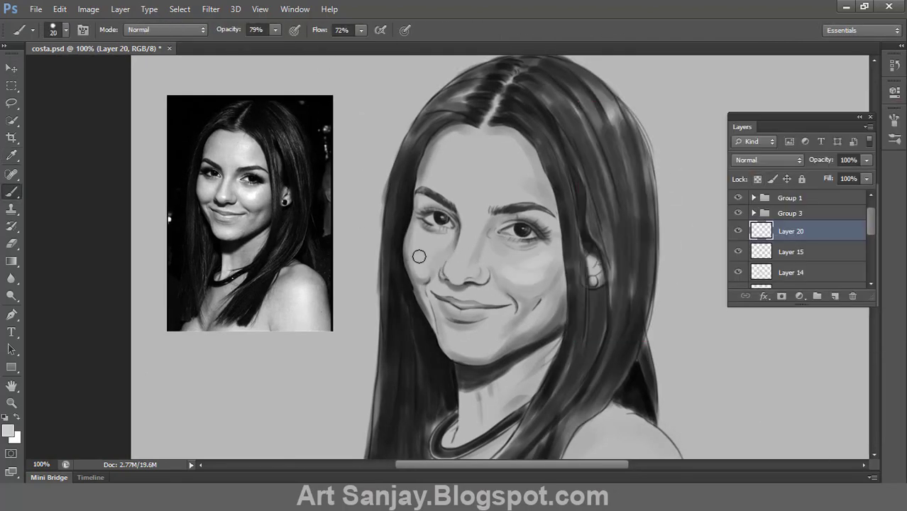
mouse_move(511, 159)
mouse_down()
mouse_move(525, 188)
mouse_move(493, 202)
mouse_up()
key(bracketleft)
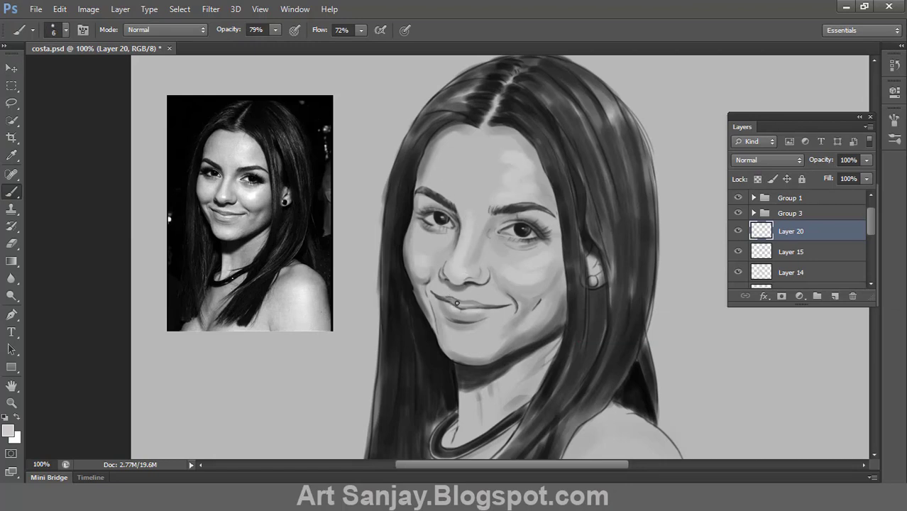
drag(485, 301, 487, 348)
drag(469, 390, 473, 428)
Softly lighten the forehead with a larger brush, then set opacity 46% and flow 43%.
key(4)
key(8)
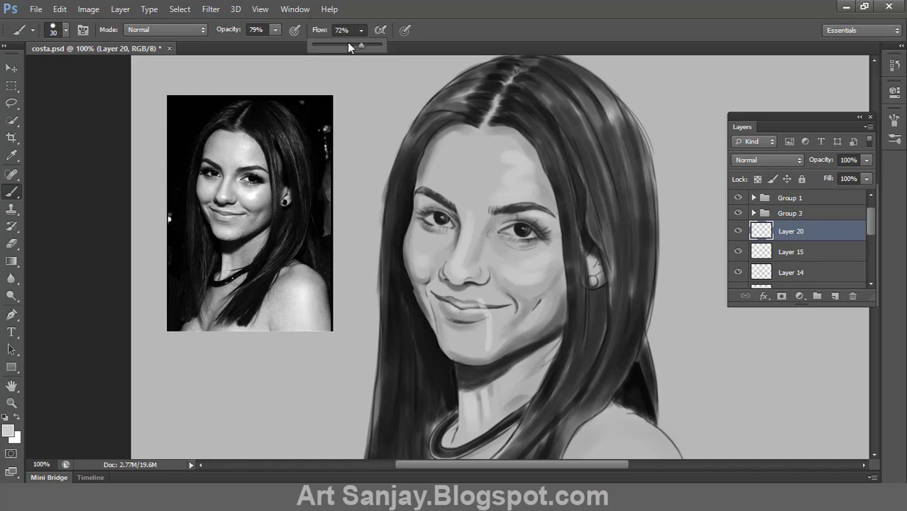
key(shift+4)
key(shift+7)
key(bracketright)
key(bracketright)
key(bracketright)
drag(494, 153, 478, 178)
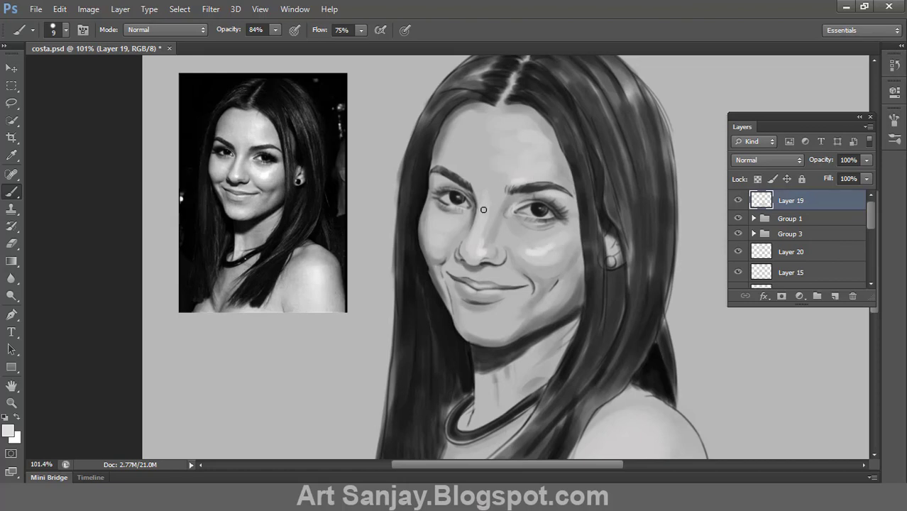
drag(275, 30, 245, 45)
drag(360, 30, 334, 46)
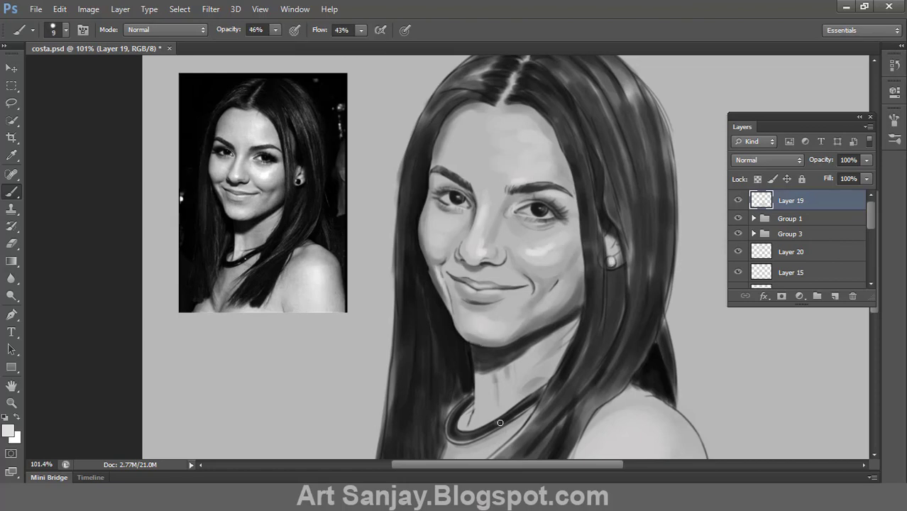
key(z)
alt+click(307, 269)
Zoom in on the nose and mouth and return to the Brush for final touch-ups.
alt+click(374, 395)
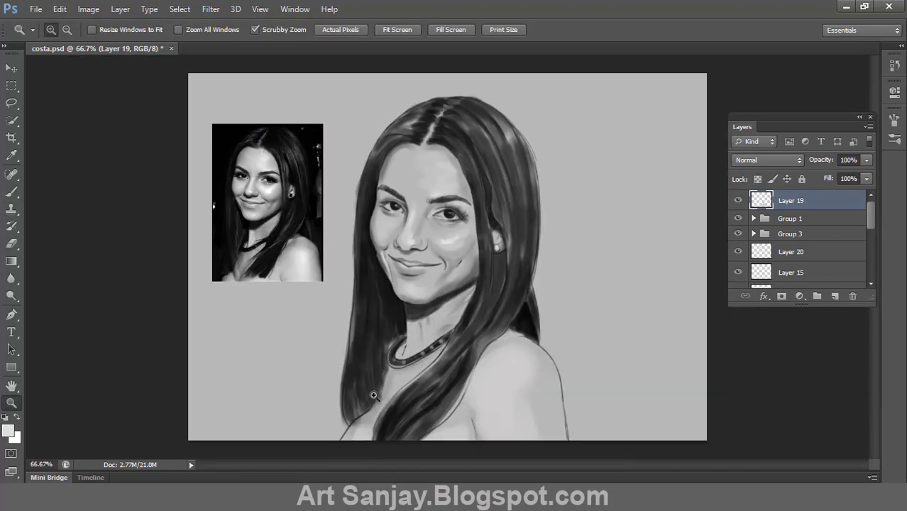
click(399, 254)
click(399, 254)
key(b)
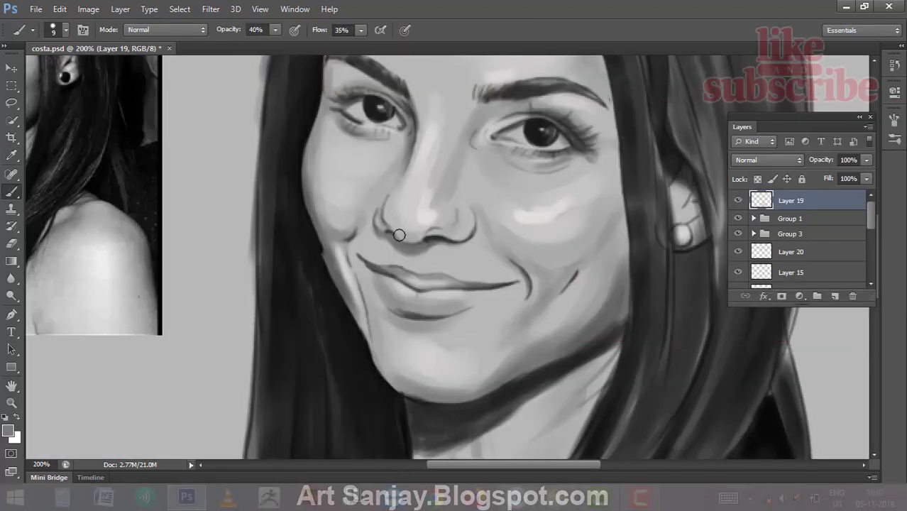